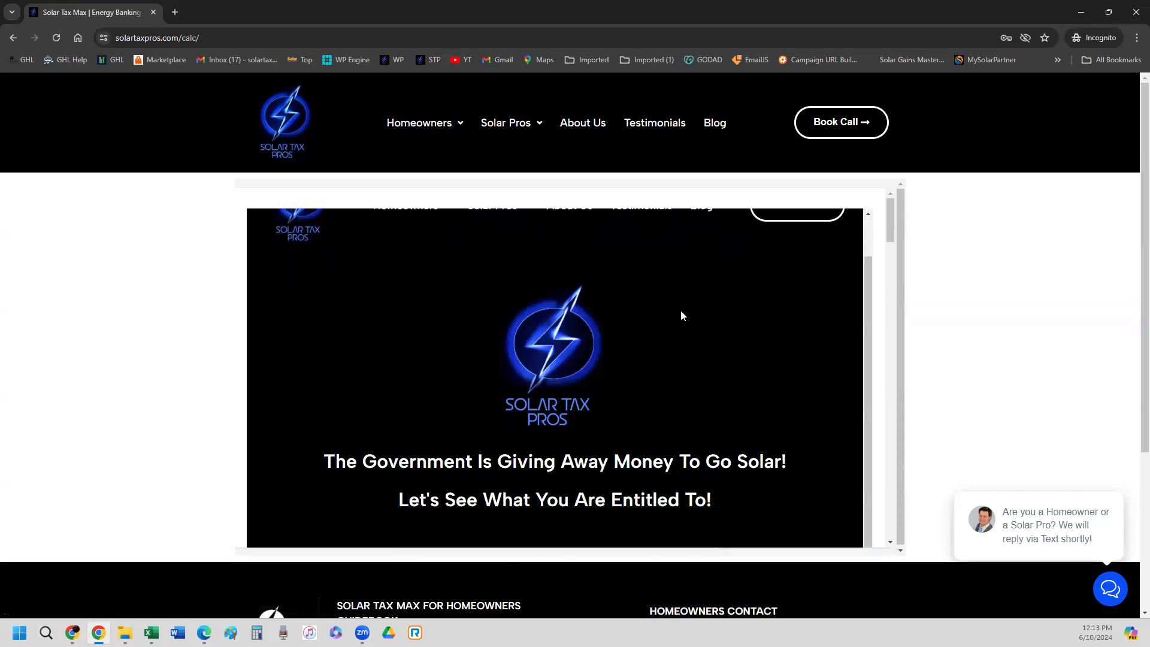
Step: Scroll down to the filled-in Homeowner and Solar Company Info sections
scroll(681, 314, "down", 1)
scroll(681, 314, "down", 3)
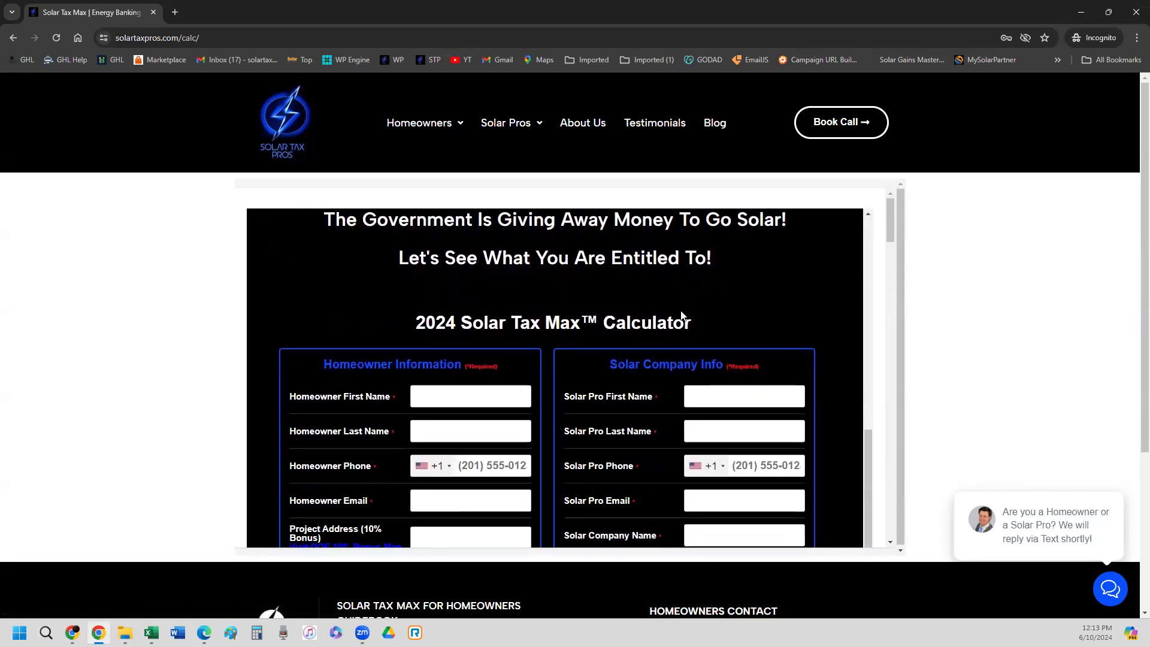
scroll(682, 315, "up", 3)
scroll(681, 315, "down", 2)
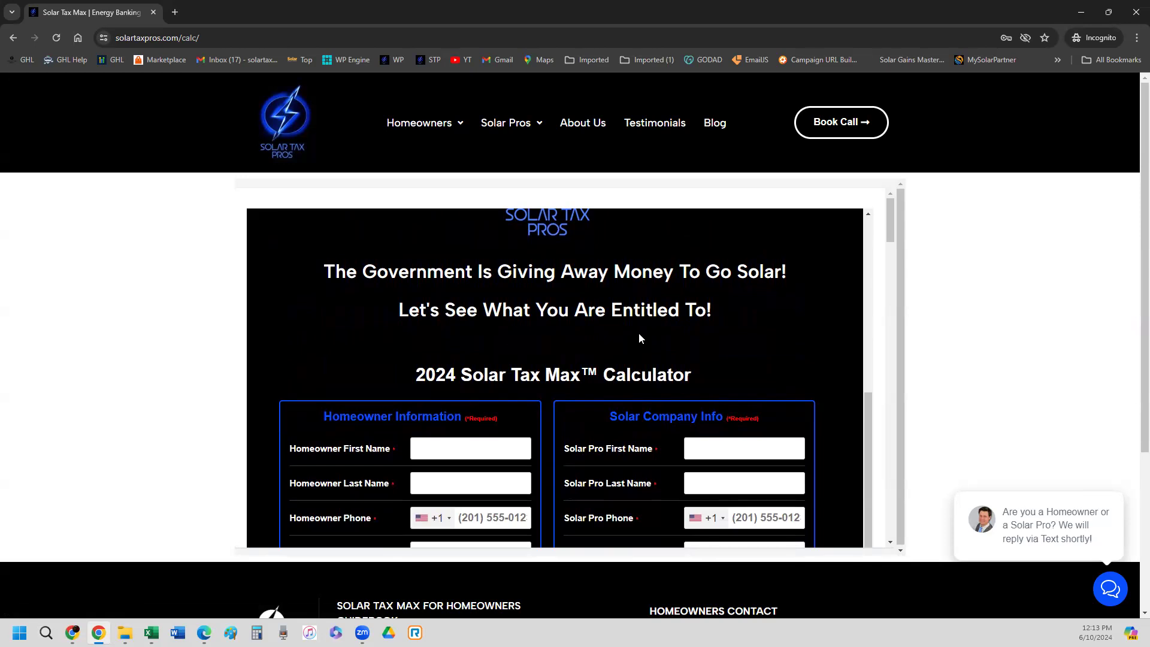
scroll(639, 333, "down", 3)
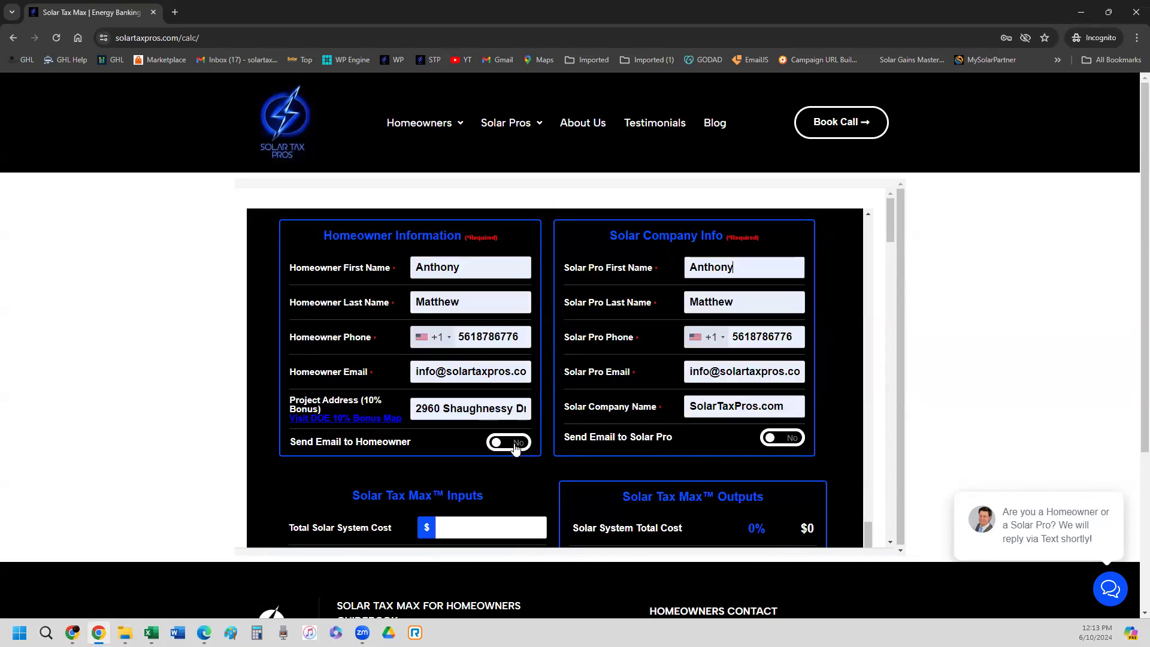
Step: Switch the homeowner and solar pro Send Email options on, then back off
left_click(515, 446)
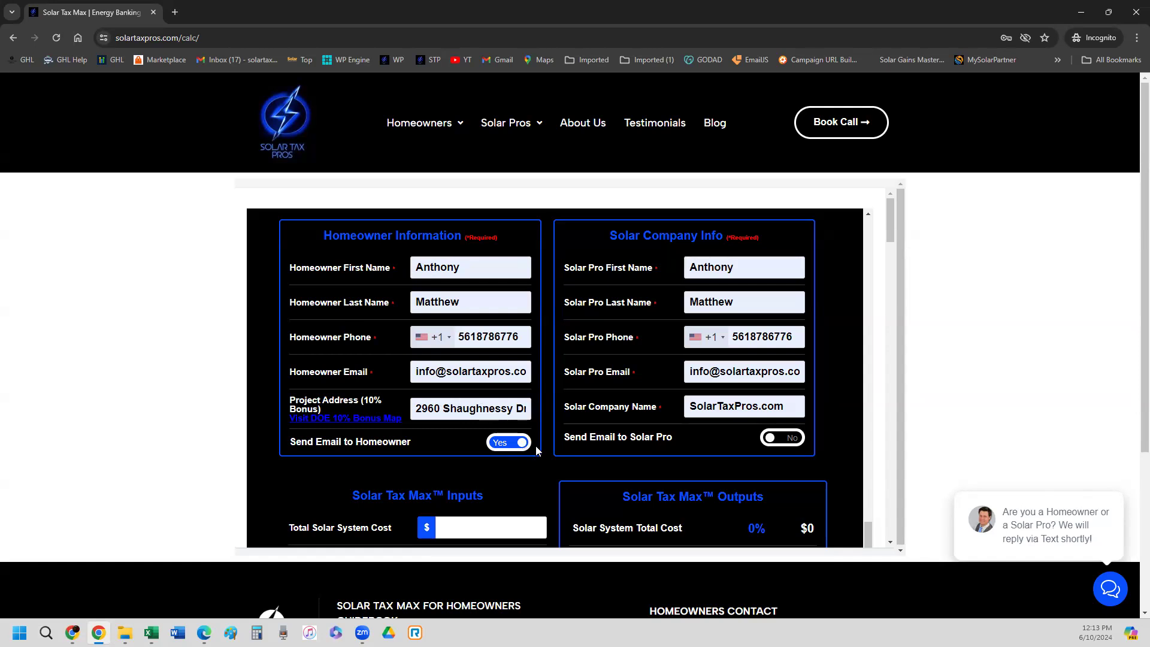
left_click(789, 439)
left_click(776, 439)
left_click(504, 444)
Step: Enter 100,000 as the Total Solar System Cost
scroll(689, 353, "down", 3)
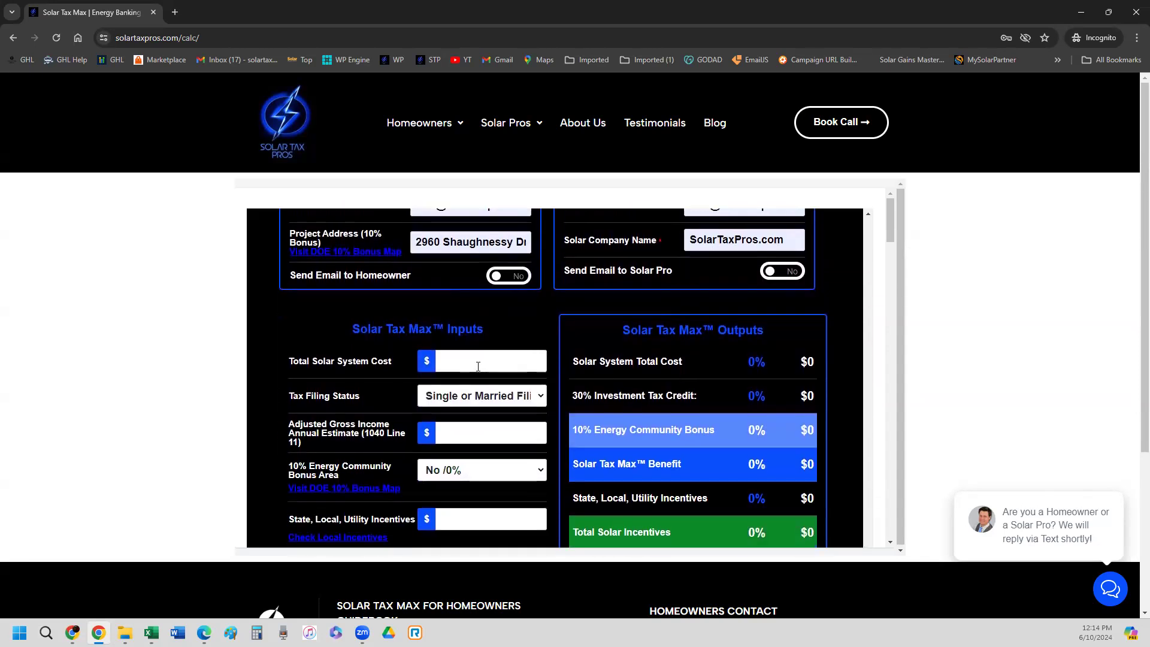
left_click(478, 366)
type("100,000")
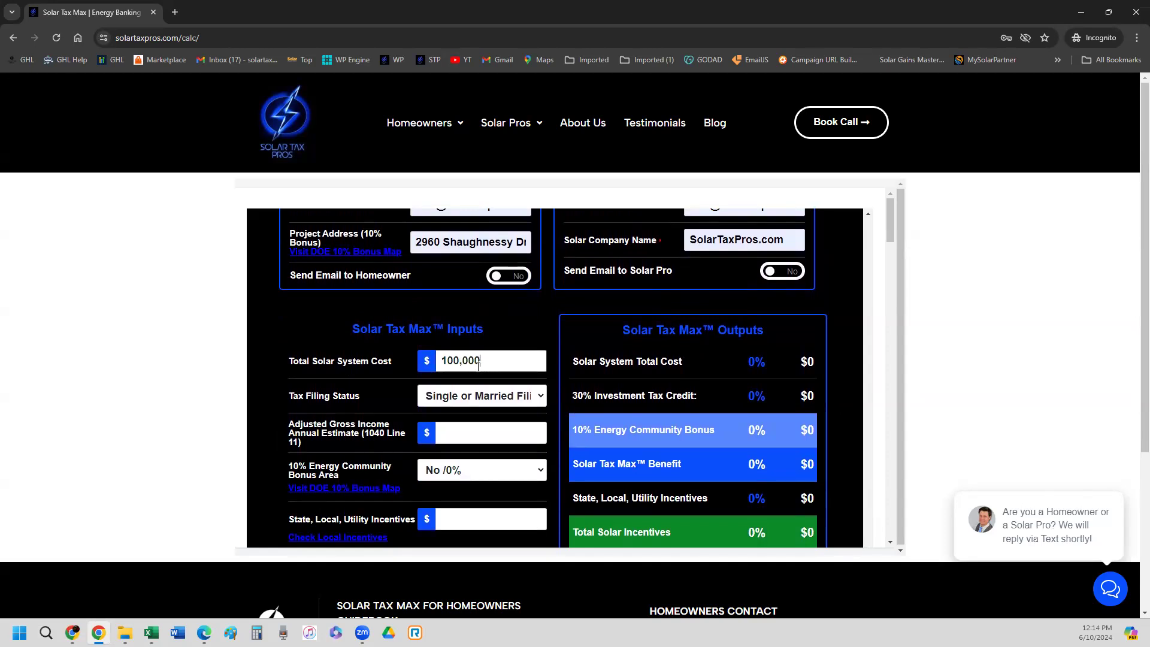
Step: Choose Married Filing Jointly as filing status and enter 150000 as adjusted gross income
left_click(491, 400)
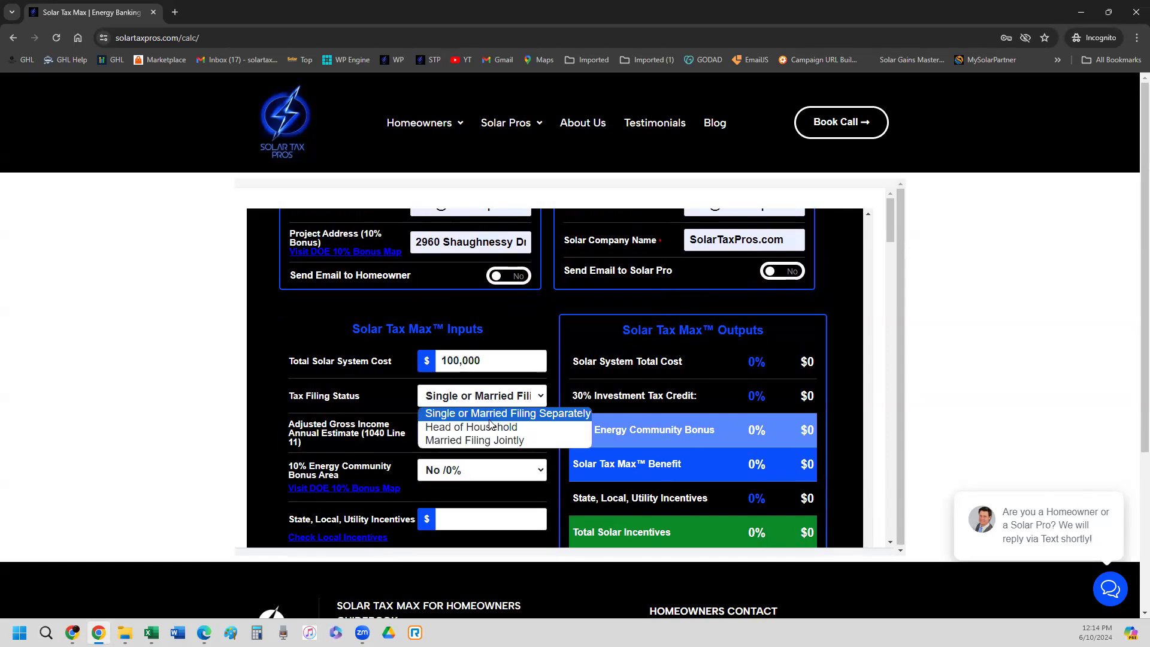
left_click(482, 441)
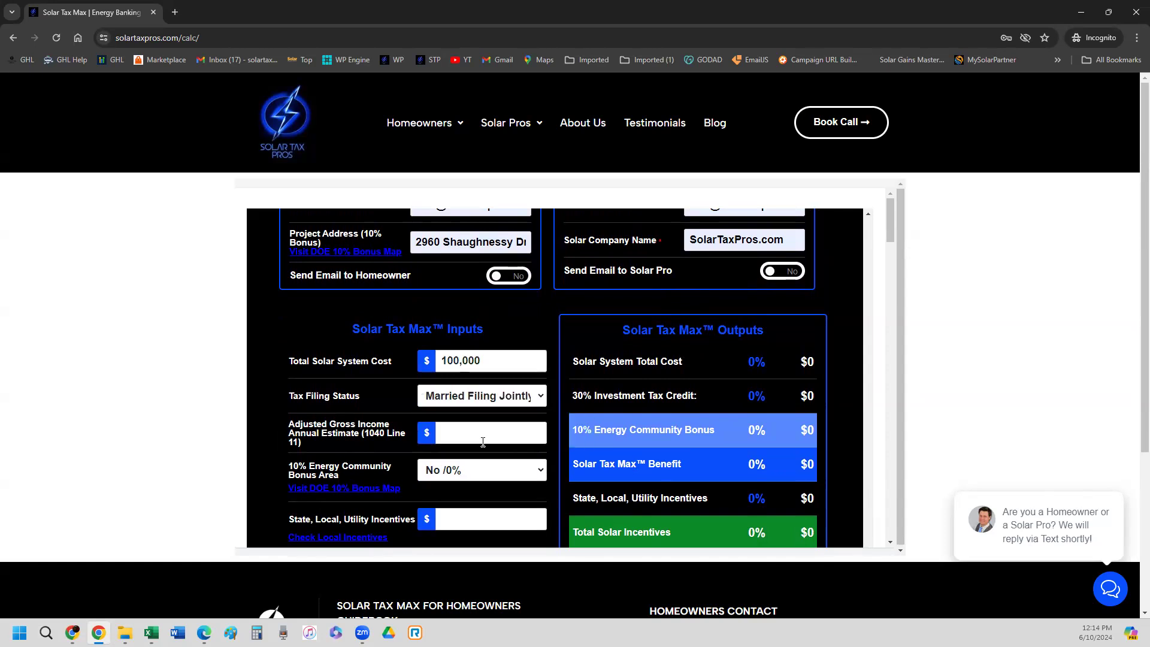
left_click(477, 432)
type("1500000")
scroll(486, 466, "down", 1)
scroll(486, 464, "up", 2)
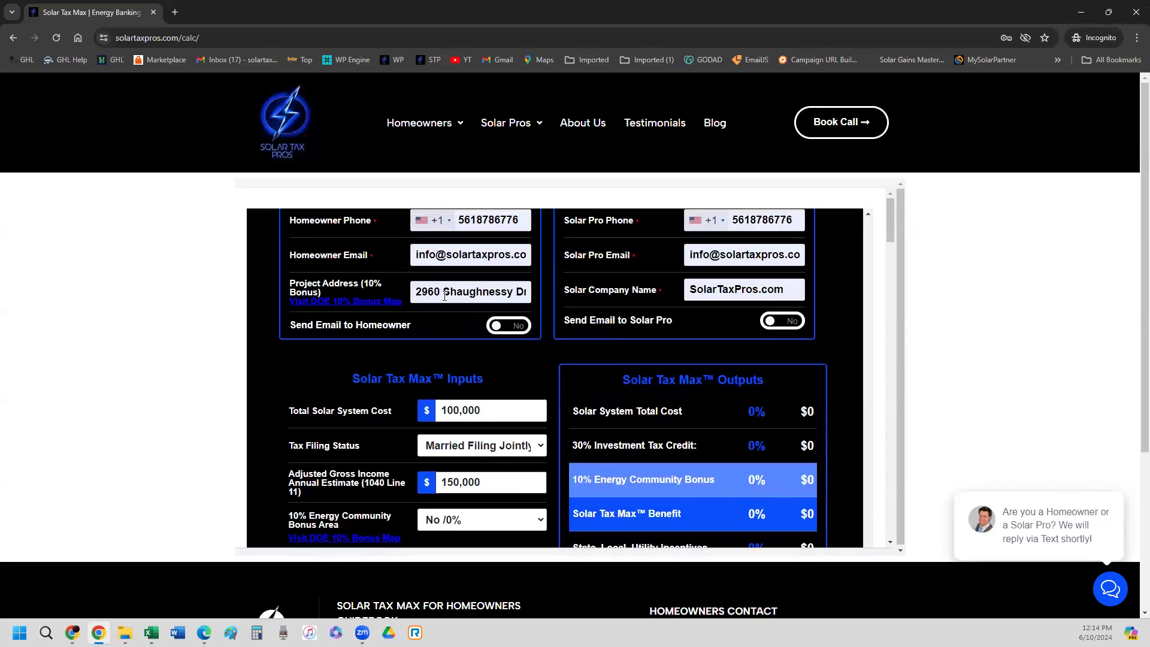
Step: Select the full project address for copying, then follow the 'Visit DOE 10% Bonus Map' link
double_click(445, 293)
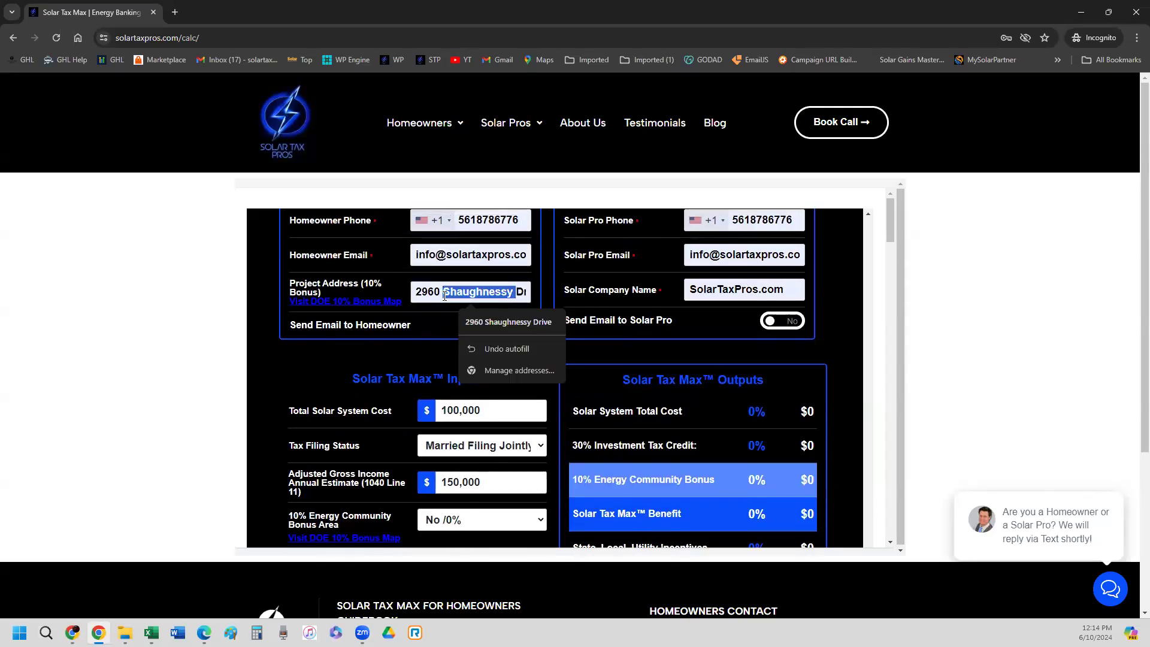
left_click(432, 293)
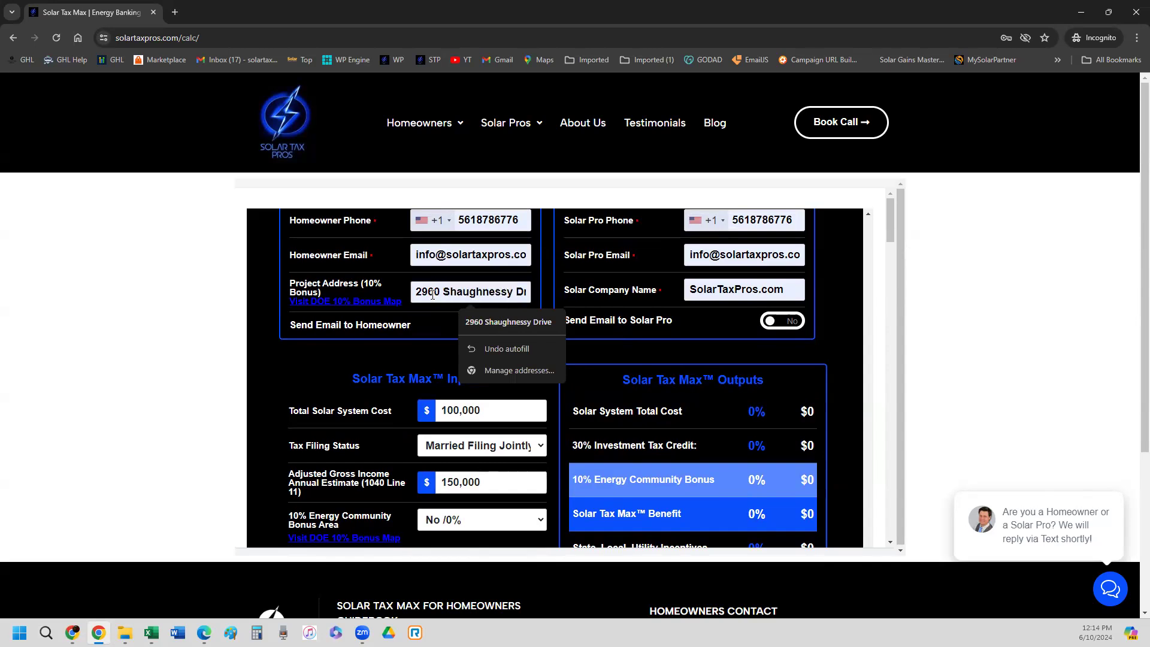
triple_click(432, 294)
key("ctrl+c")
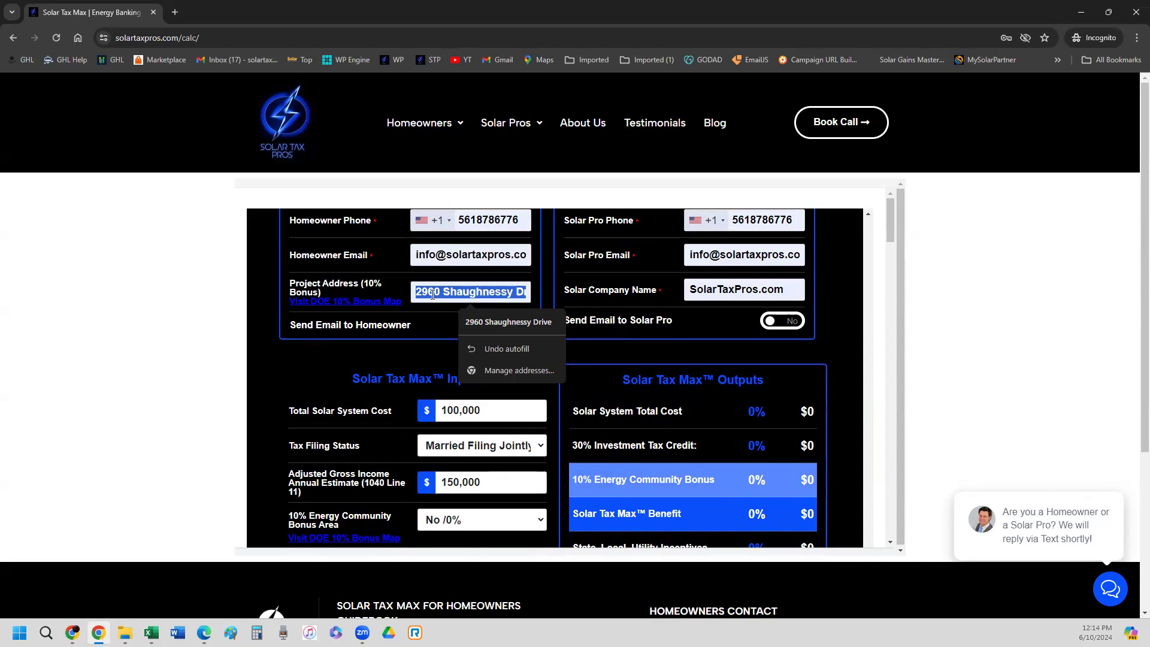
left_click(369, 304)
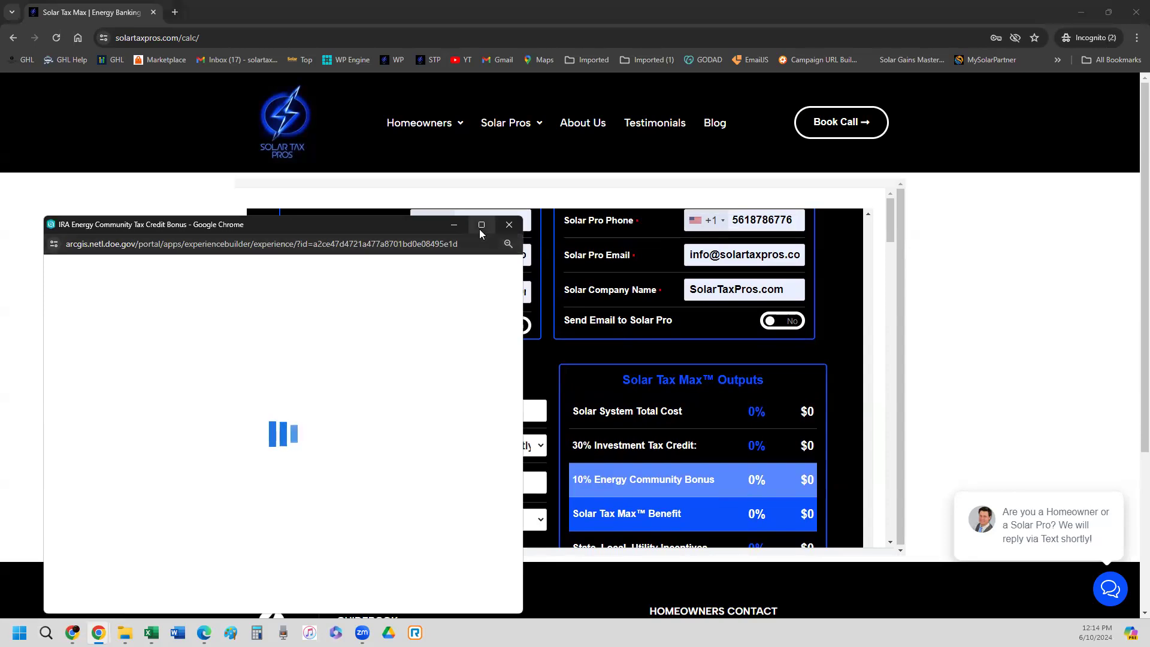
Step: Dismiss the intro notice, paste the project address into the map search and pick the matching suggestion
mouse_move(480, 230)
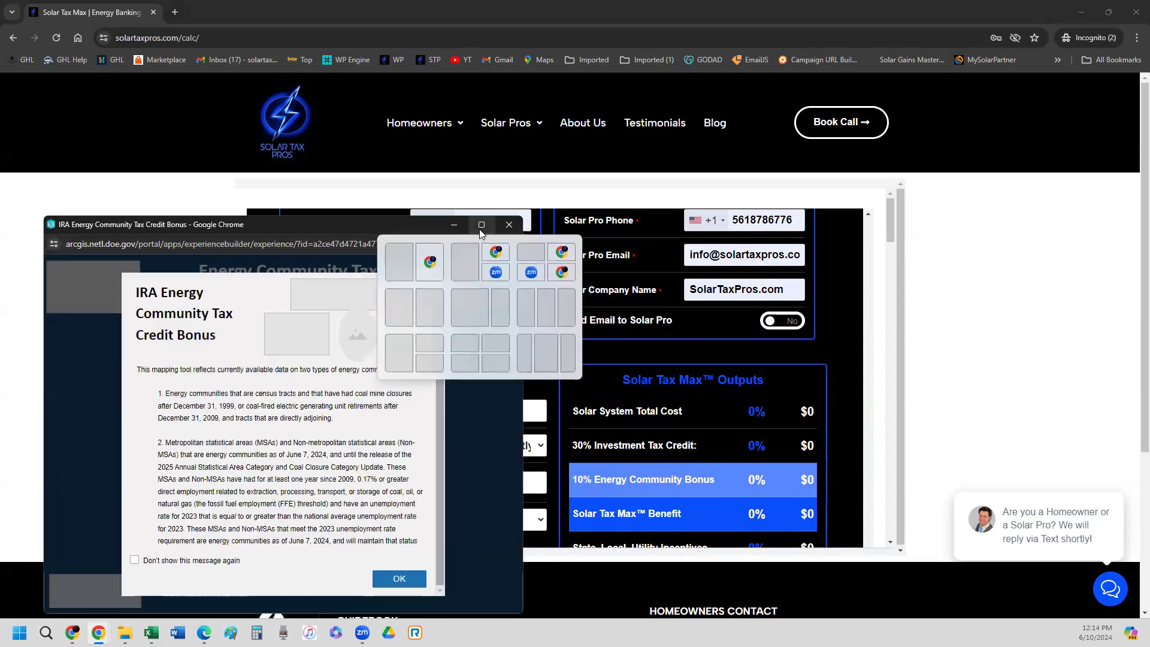
left_click(399, 579)
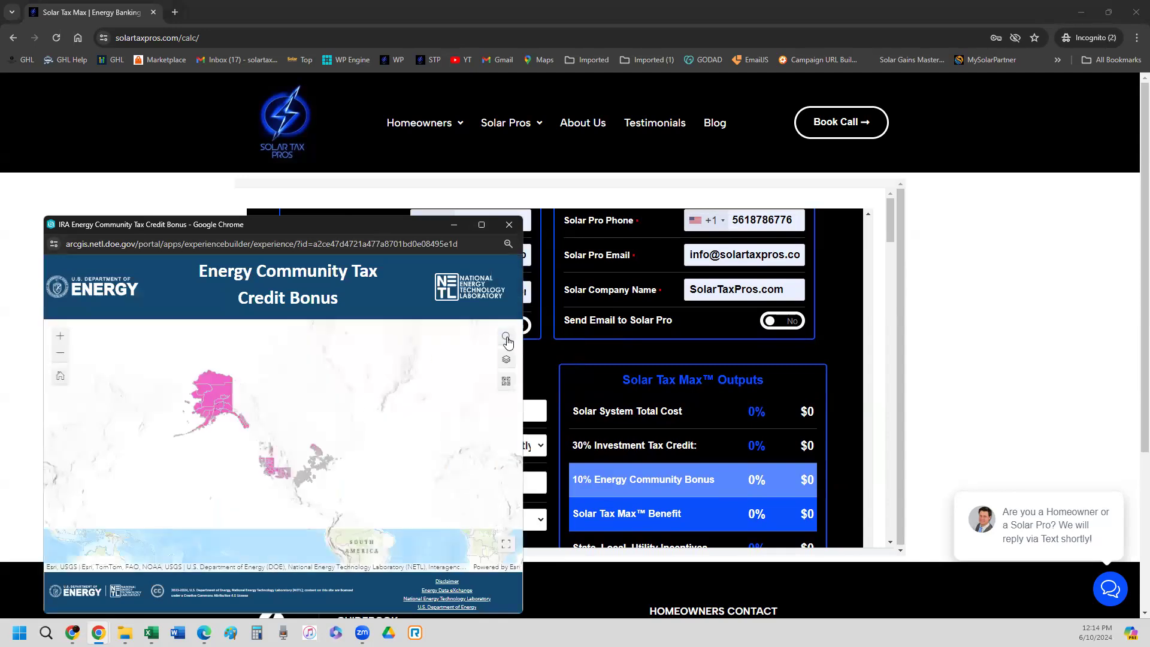
left_click(507, 341)
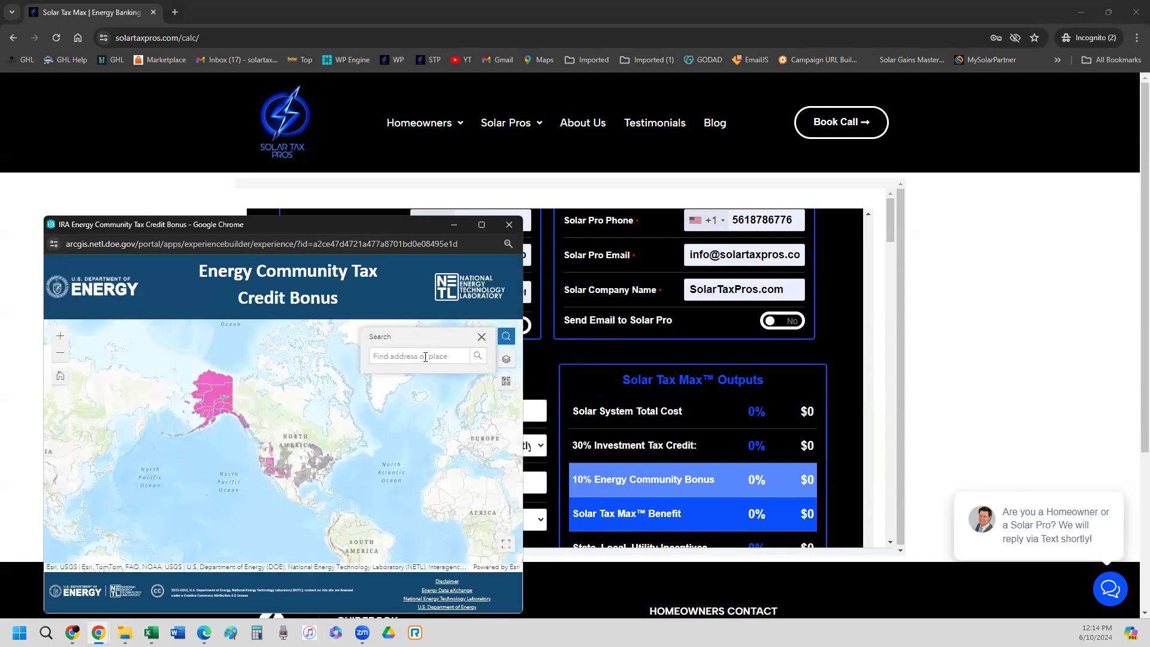
left_click(425, 357)
key("ctrl+v")
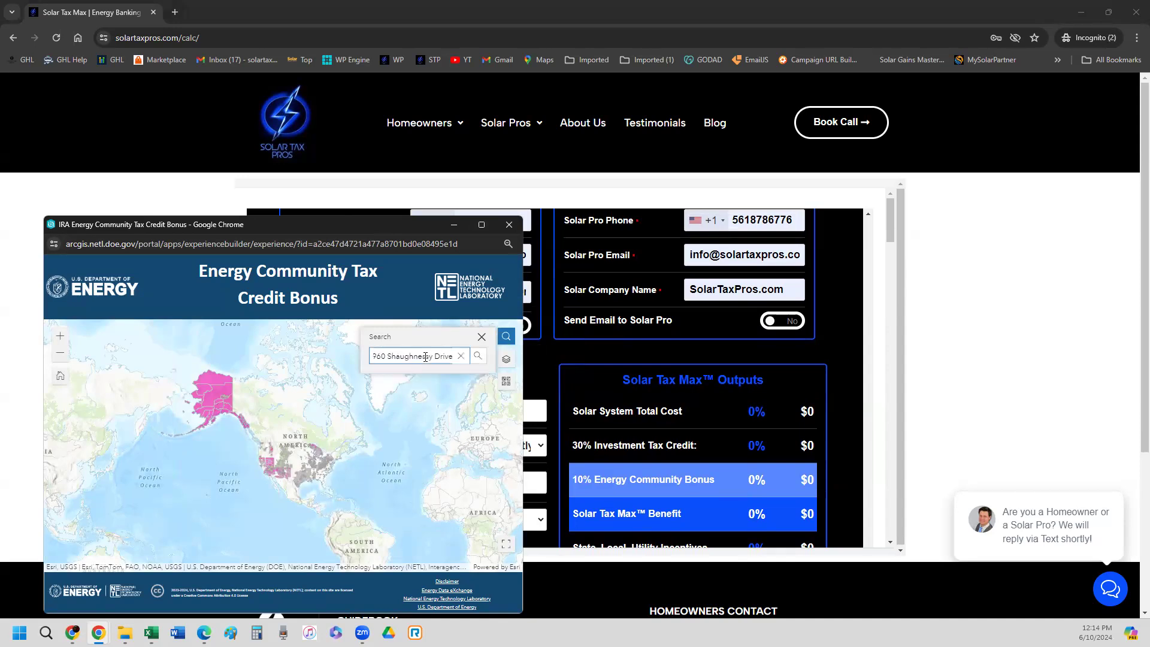
key("Return")
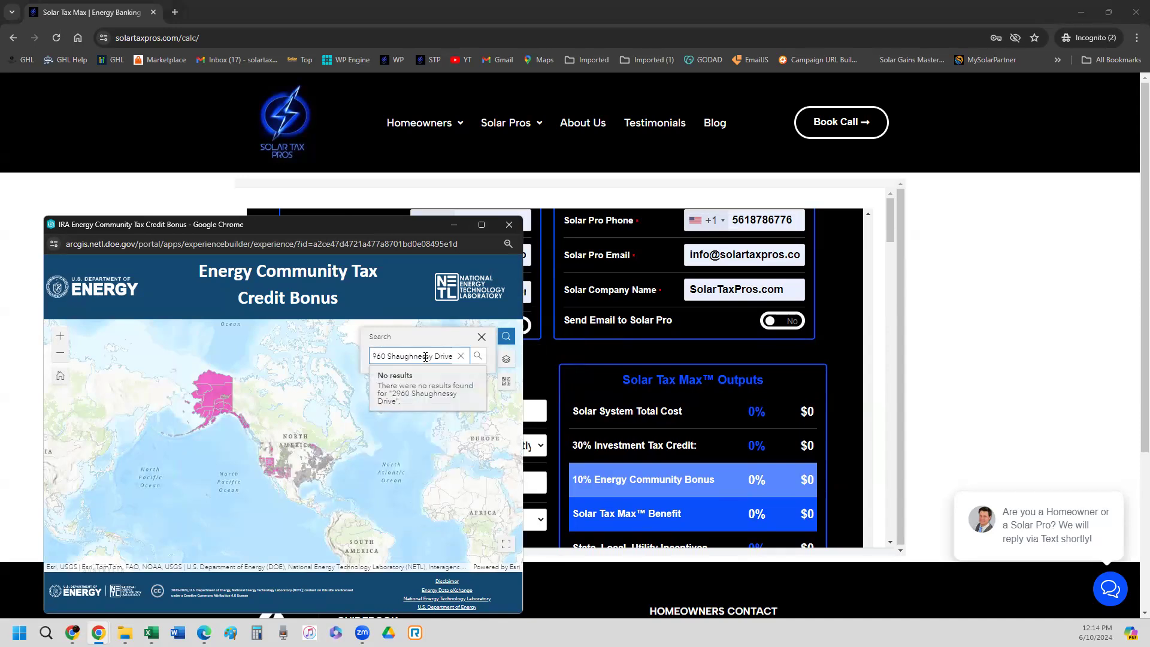
key("BackSpace")
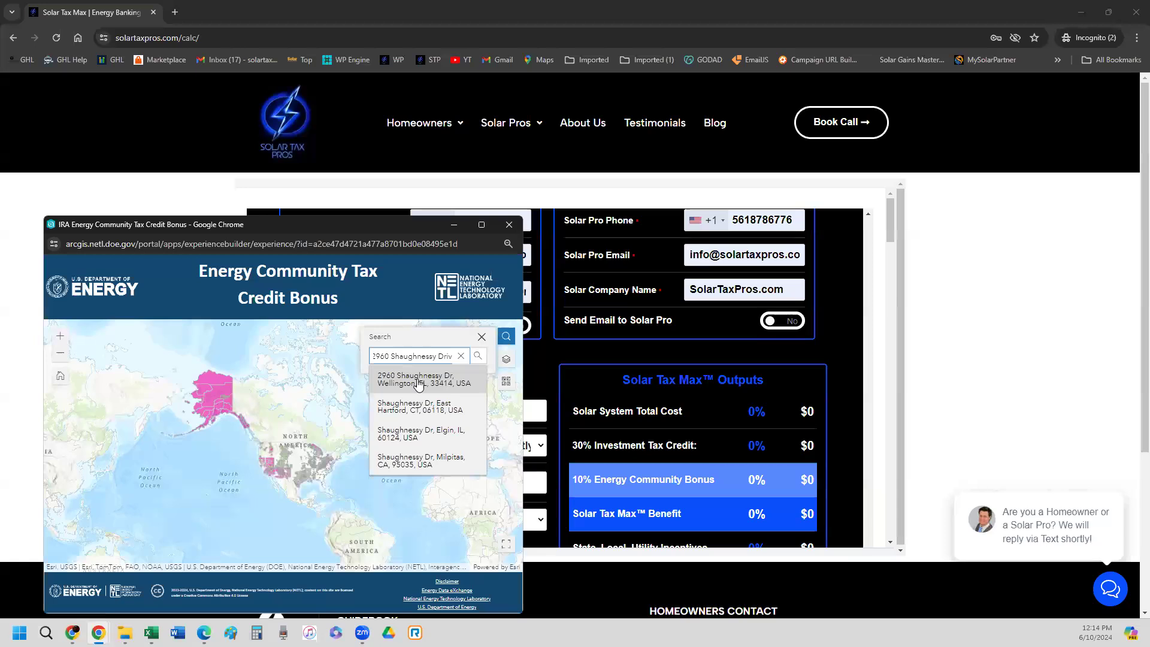
left_click(419, 384)
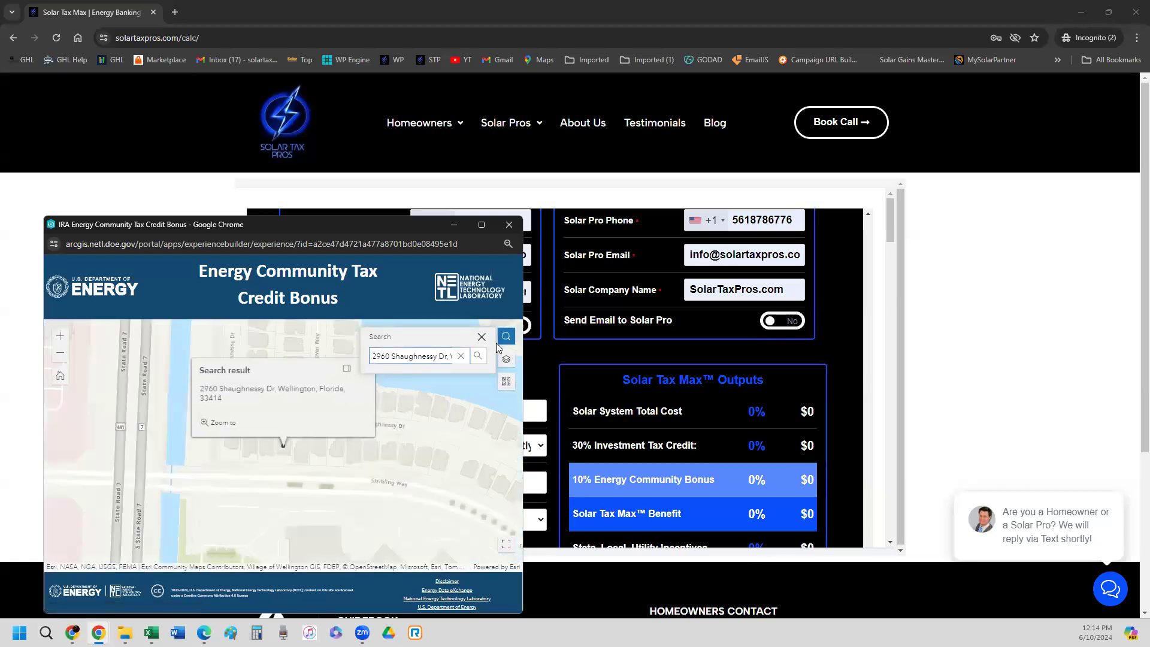
Step: Close the search result and zoom out over the United States energy community map
left_click(481, 336)
scroll(395, 416, "down", 1)
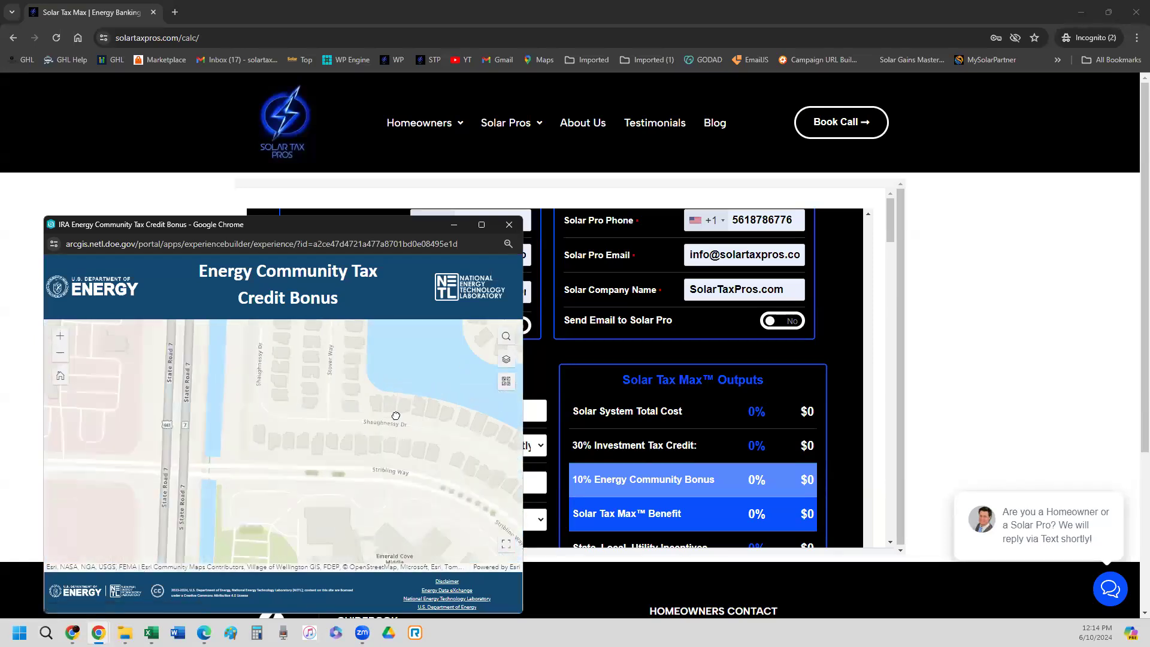
scroll(395, 416, "down", 3)
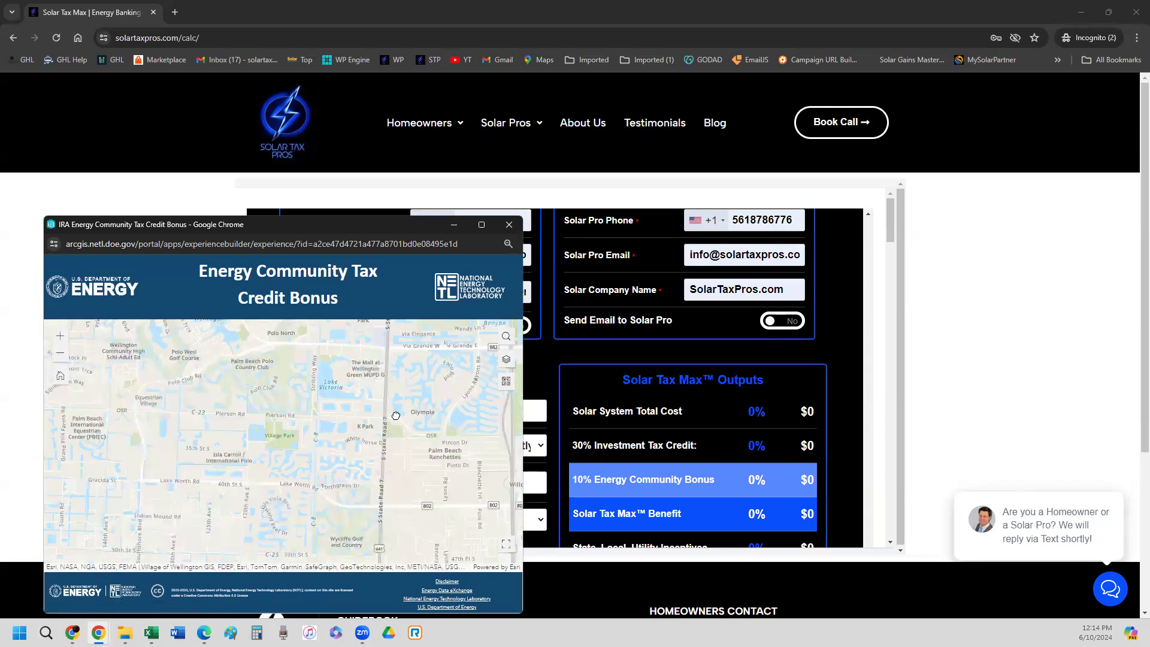
scroll(396, 416, "down", 2)
scroll(396, 419, "down", 2)
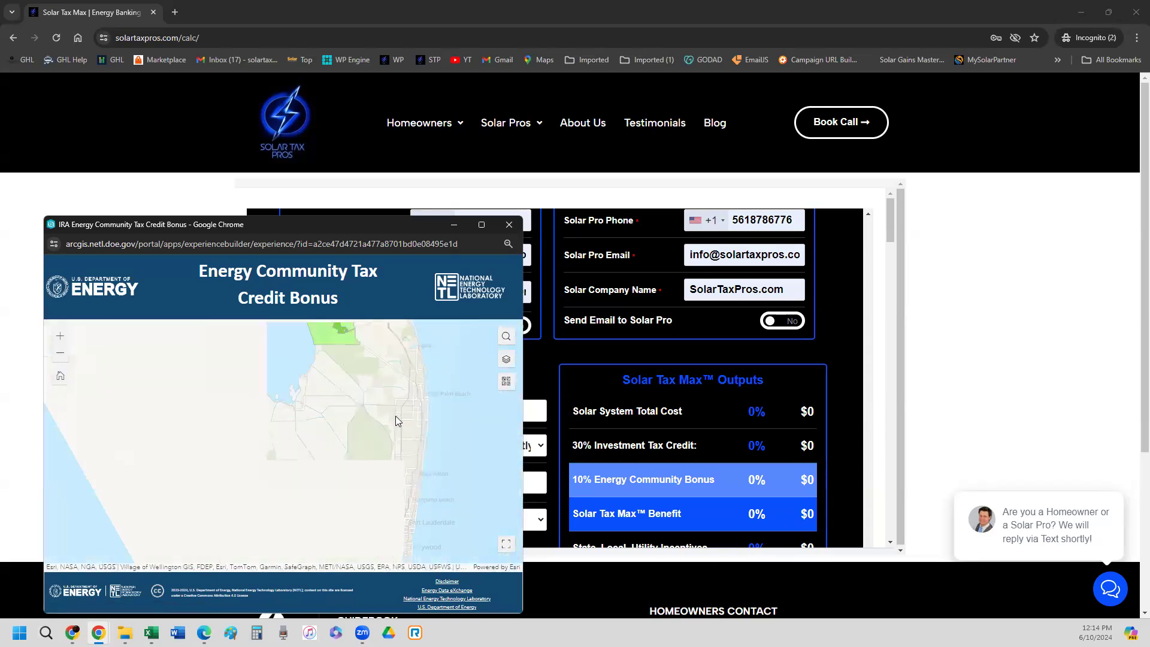
scroll(395, 420, "down", 2)
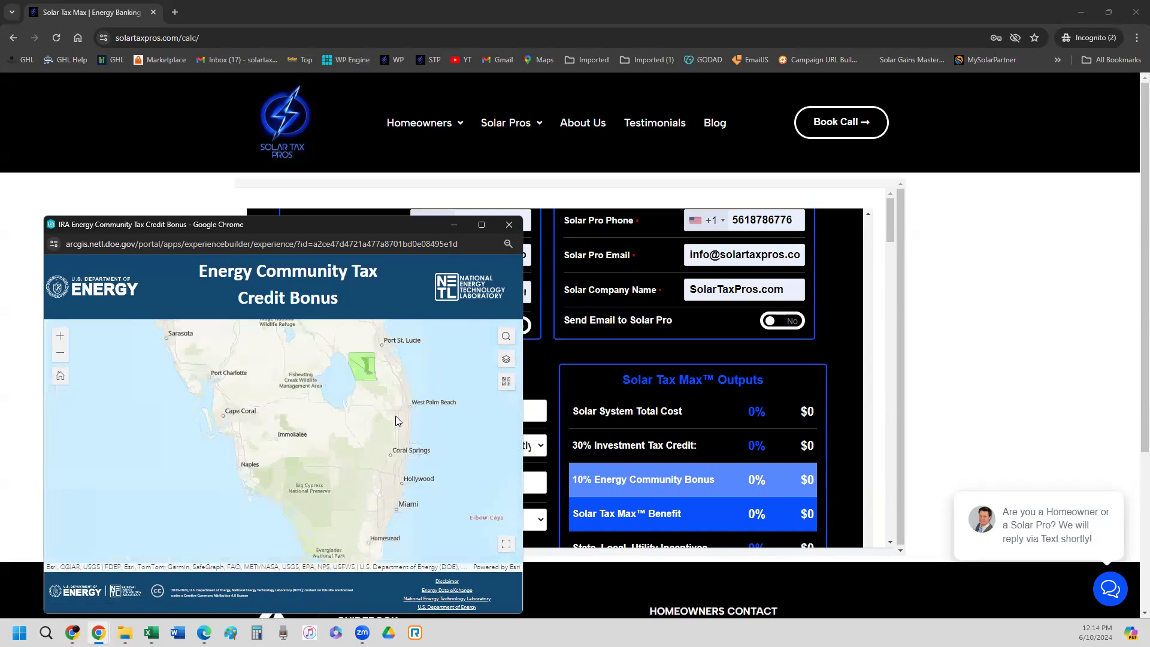
scroll(379, 414, "down", 1)
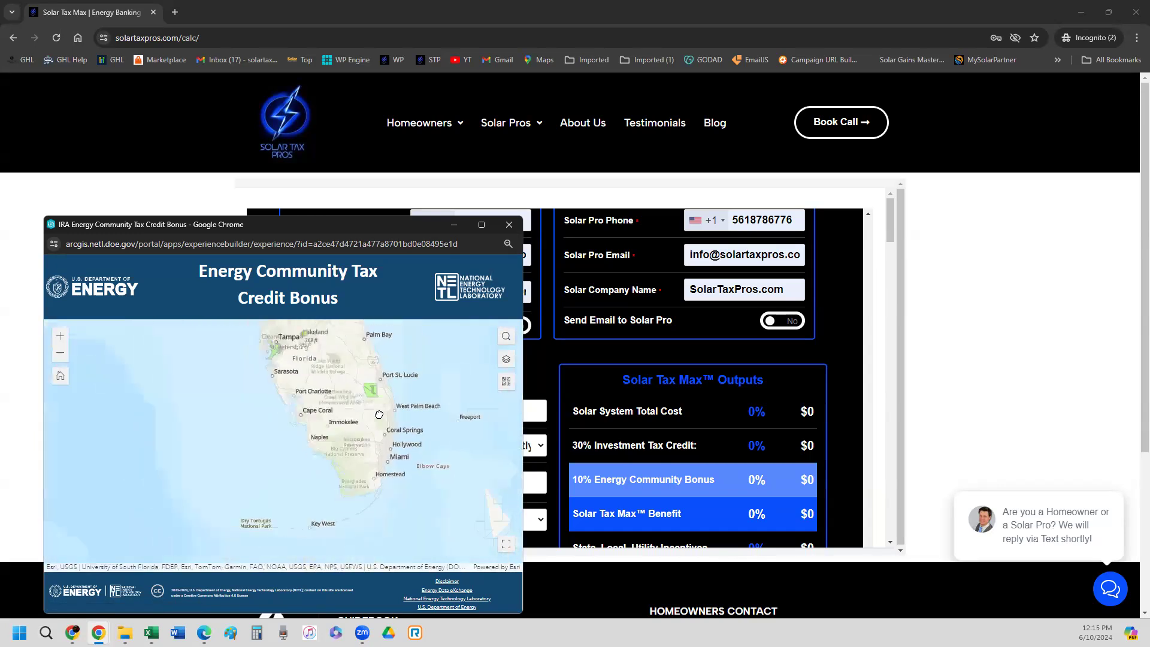
scroll(389, 409, "down", 1)
Step: Pan across the Gulf Coast, Texas, Oklahoma and eastern US energy communities, then close the map window
left_click(300, 391)
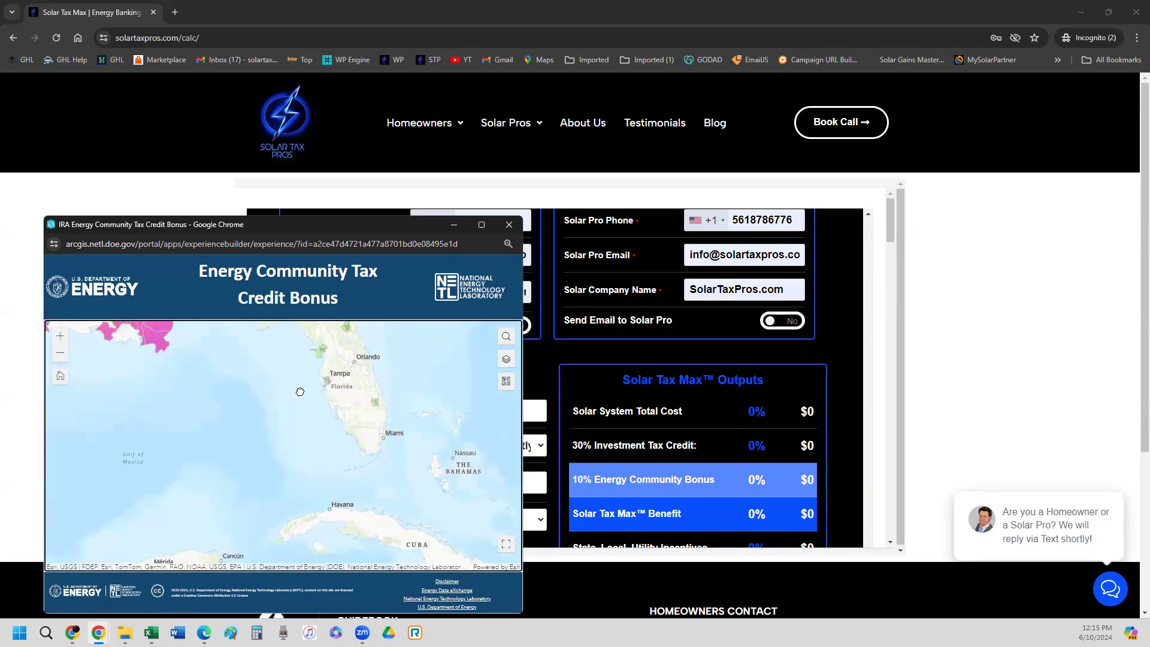
left_click_drag(300, 392, 336, 480)
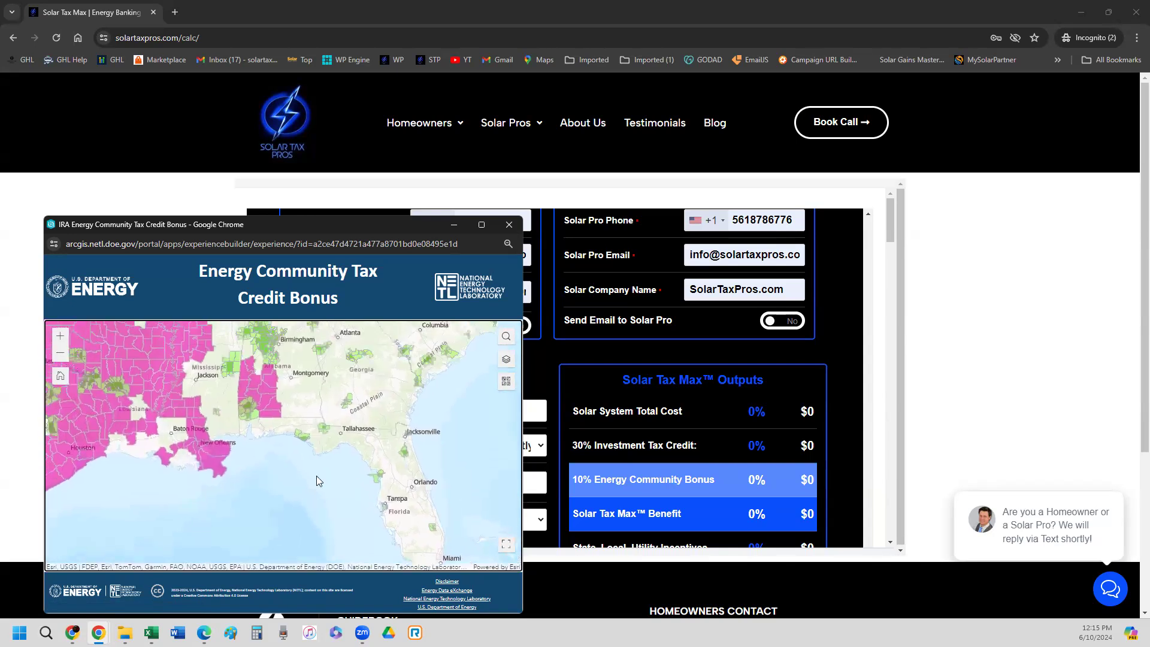
left_click_drag(156, 361, 321, 460)
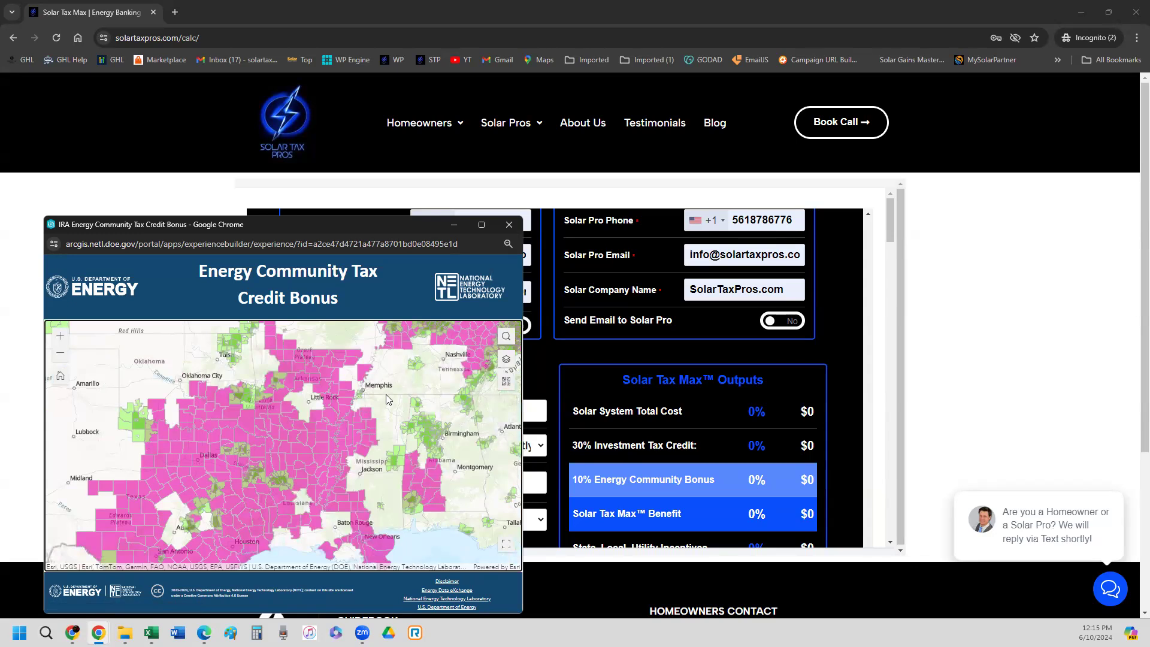
scroll(388, 399, "down", 3)
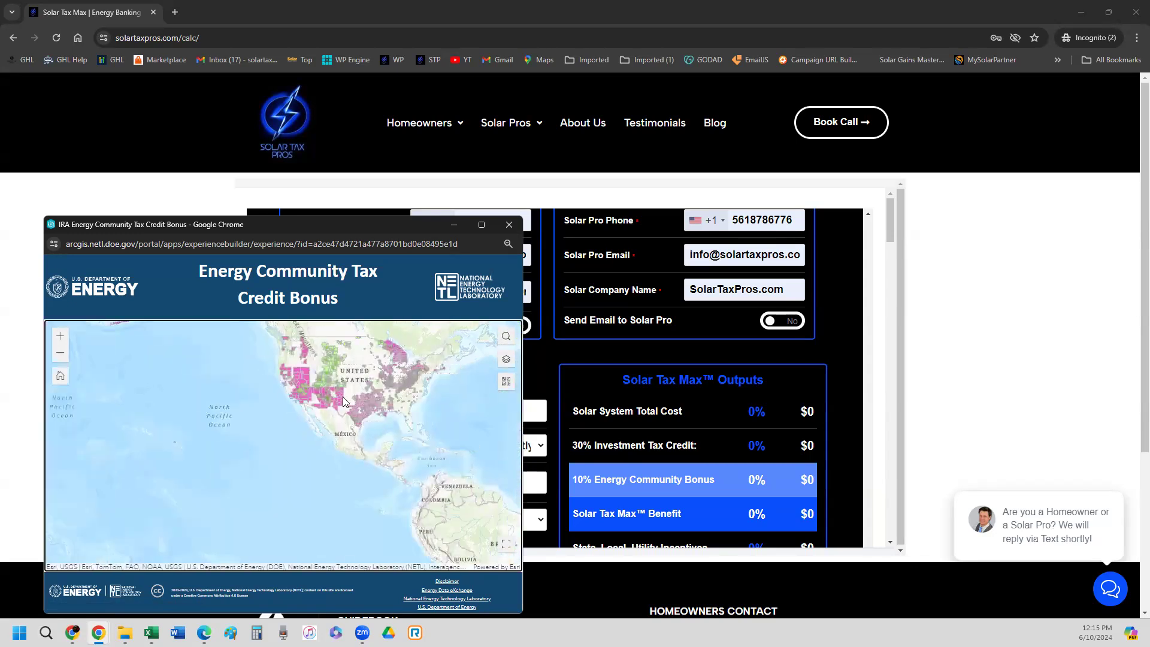
scroll(343, 396, "up", 2)
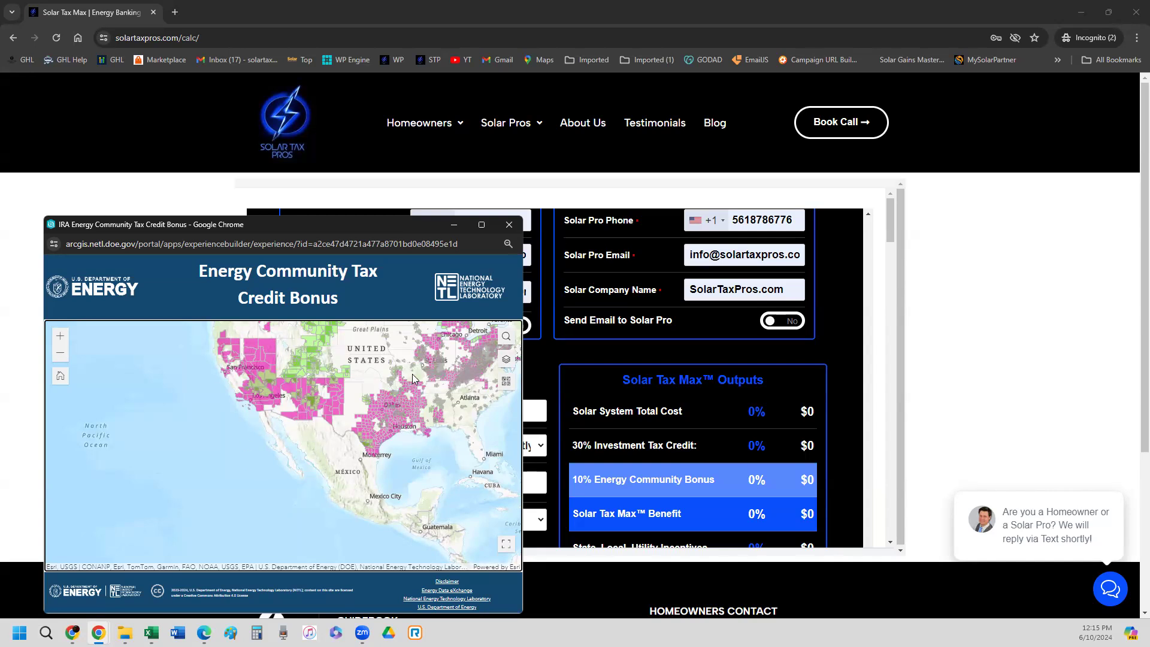
left_click_drag(412, 379, 373, 442)
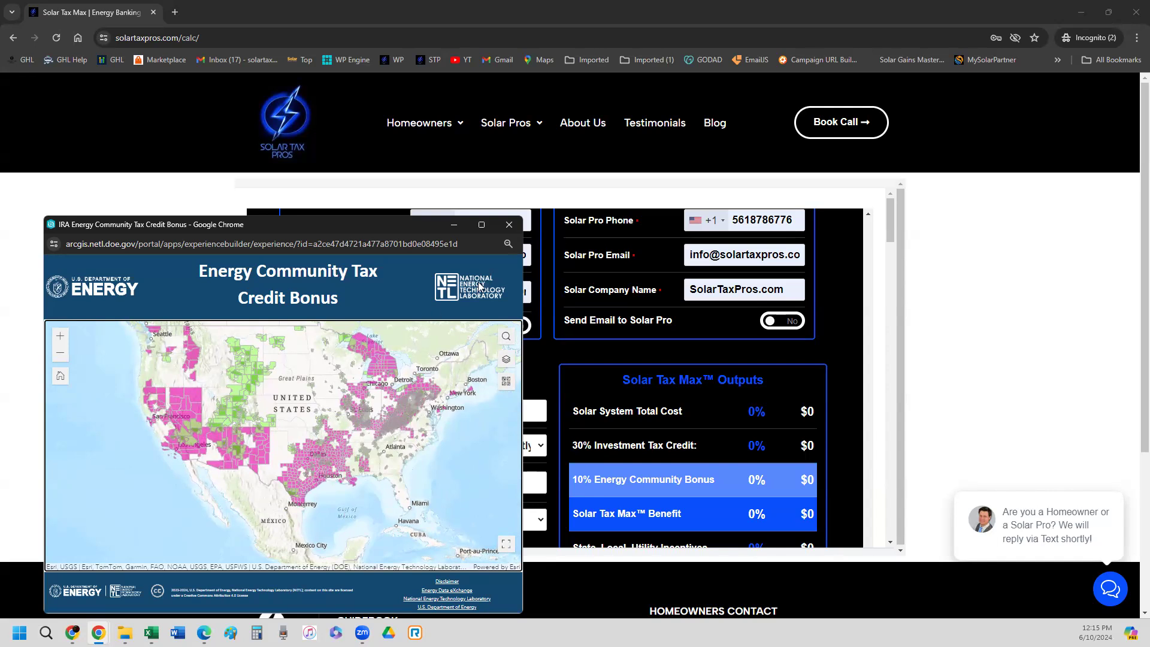
left_click(510, 226)
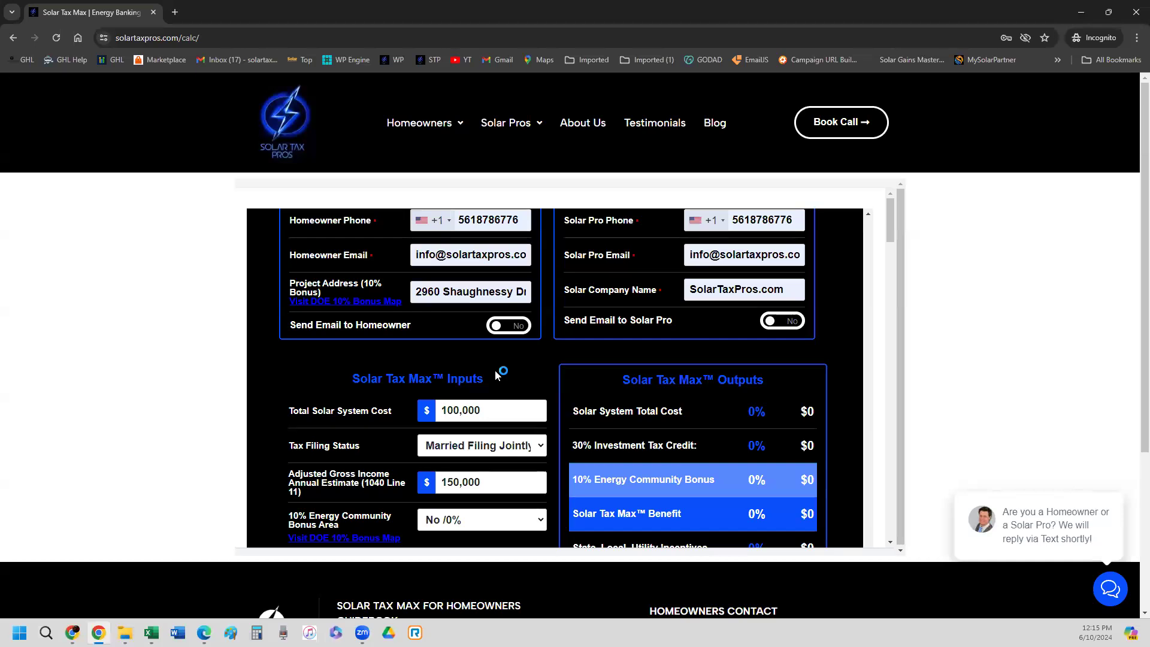
Step: Set the 10% Energy Community Bonus Area dropdown to 'Yes /10%'
scroll(500, 377, "down", 2)
left_click(471, 437)
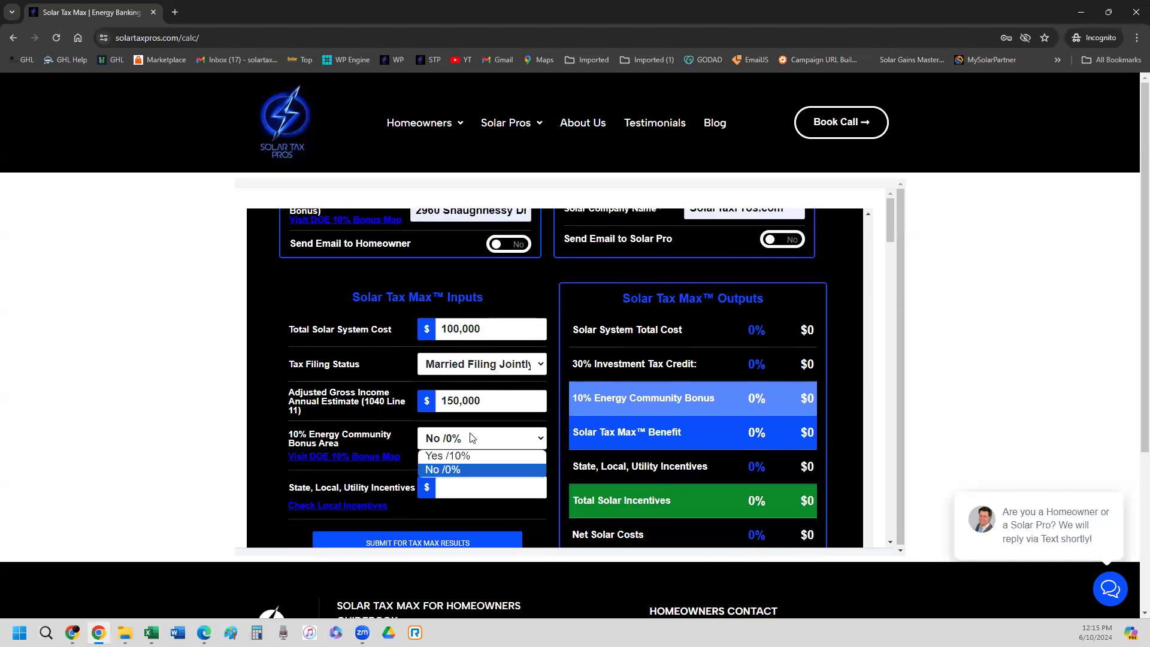
left_click(466, 454)
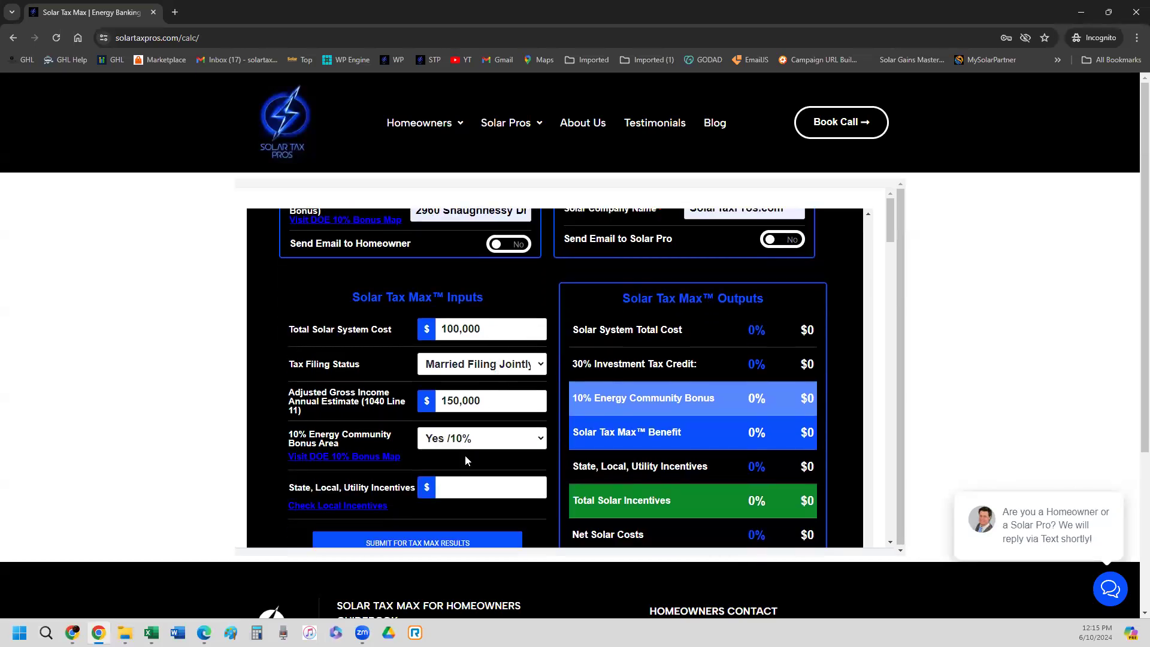
scroll(465, 456, "down", 1)
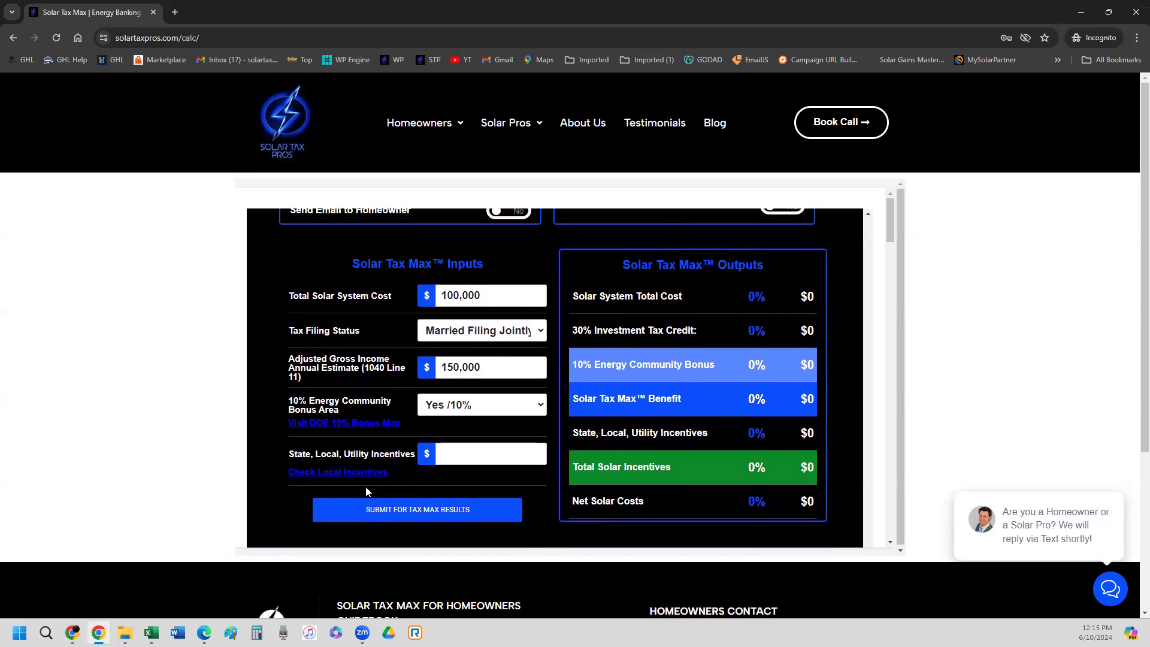
Step: Search DSIRE local incentives for zip 55423, scroll the 60 results, then close the window
left_click(333, 473)
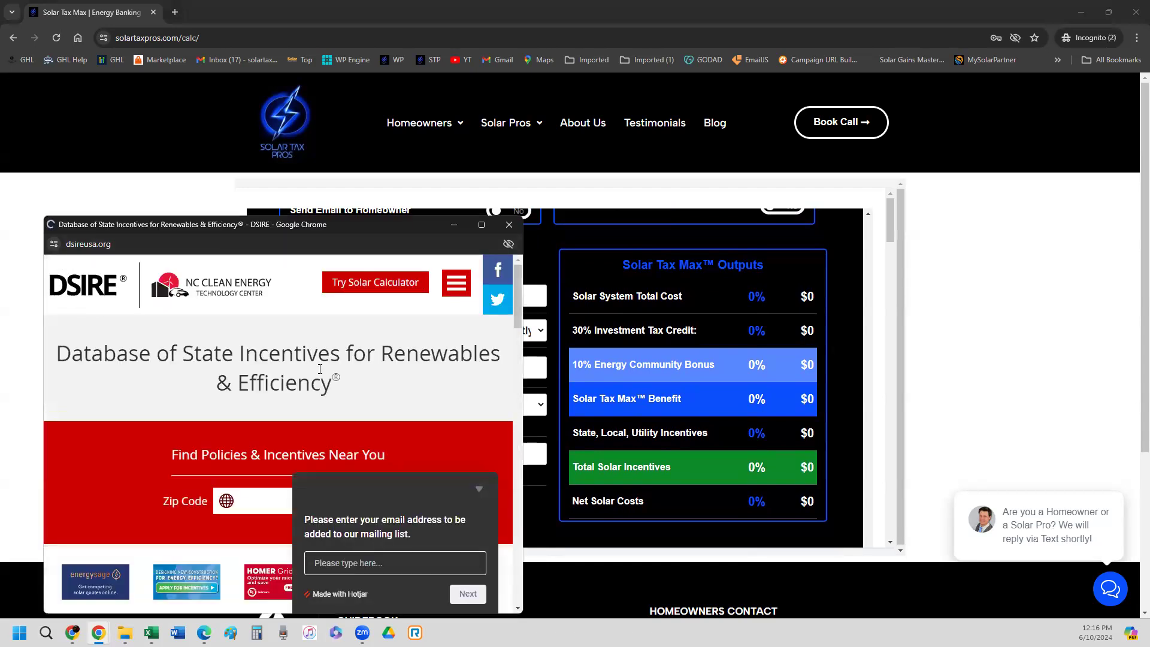
left_click(265, 503)
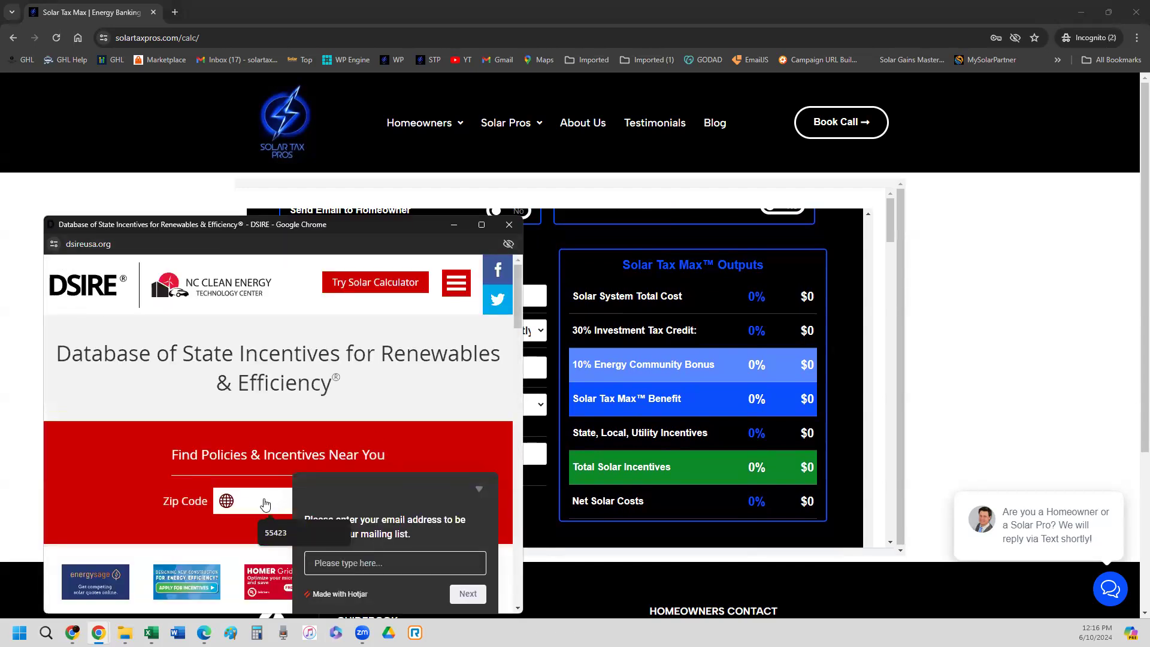
left_click(276, 532)
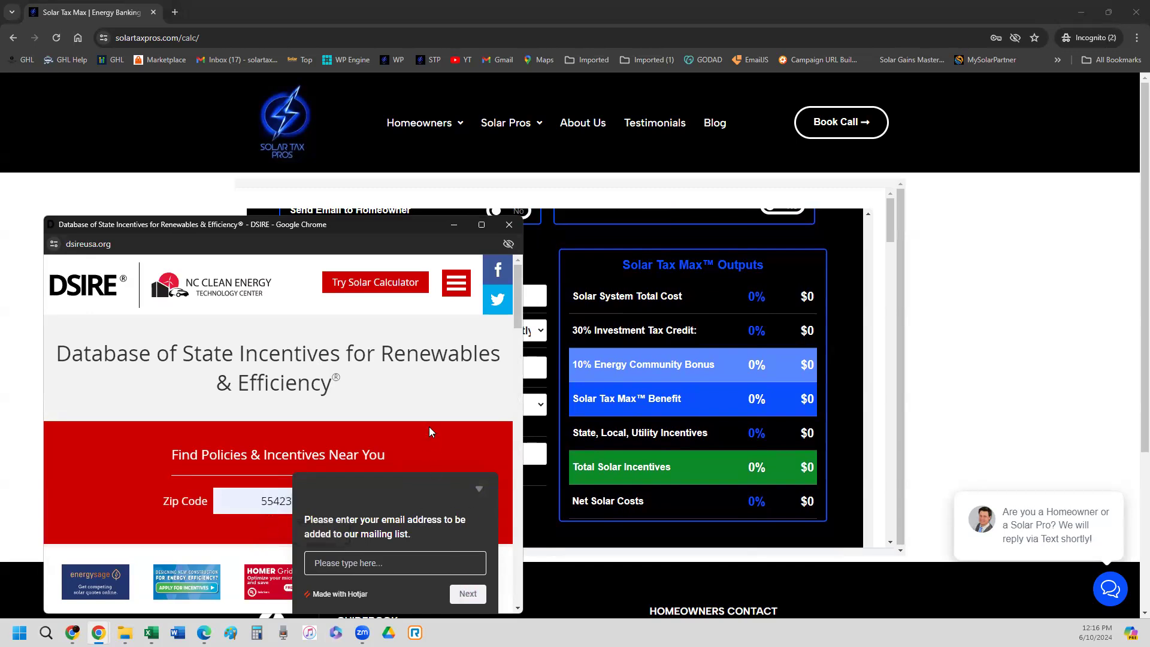
scroll(428, 431, "down", 2)
left_click(359, 403)
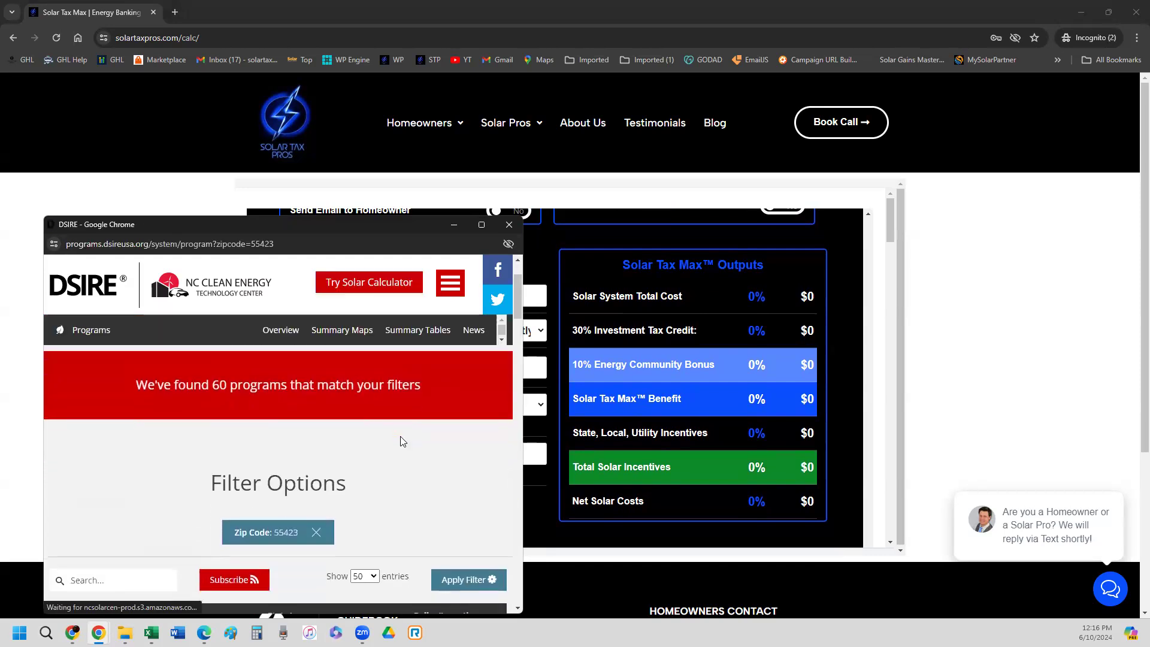
scroll(400, 442, "down", 4)
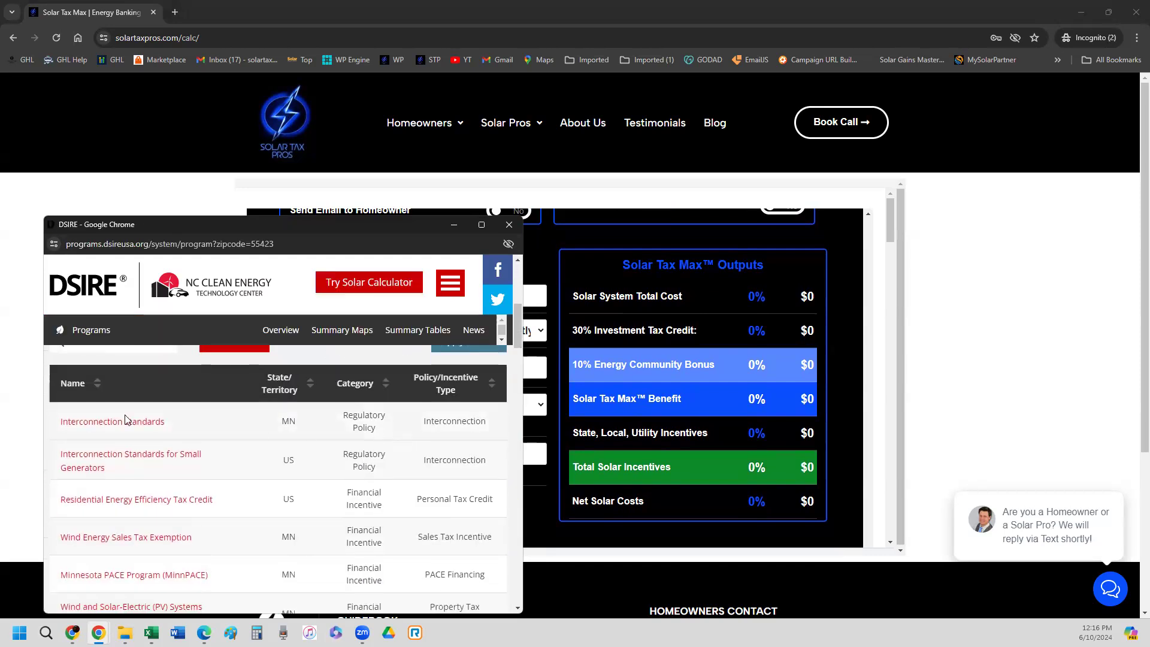
scroll(306, 518, "down", 2)
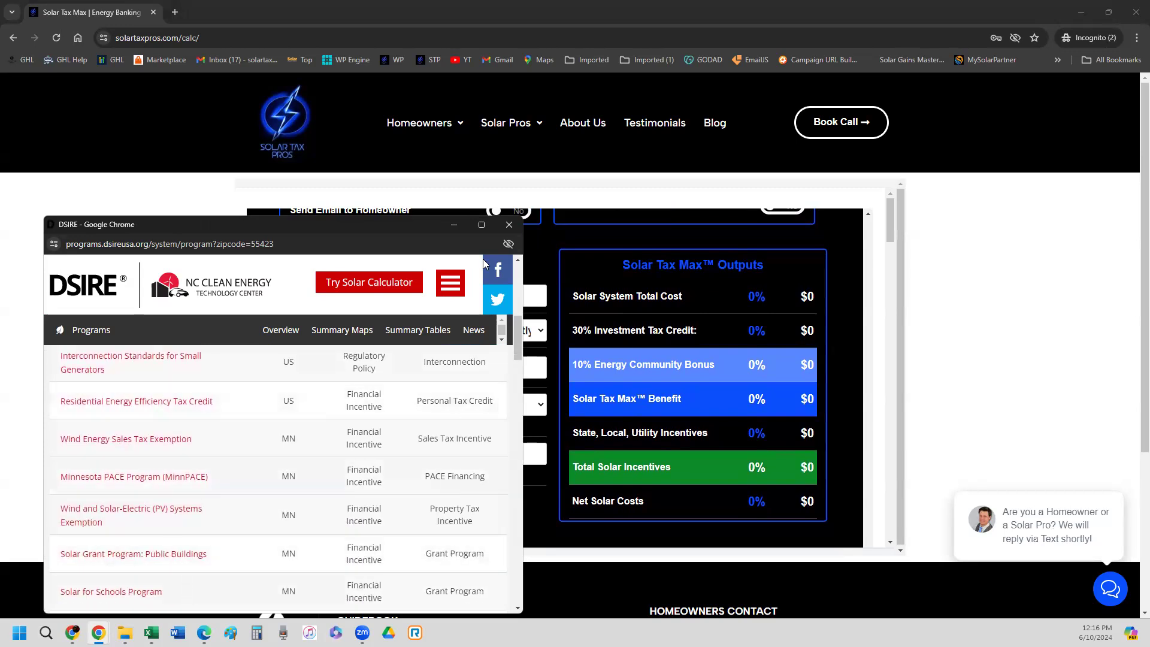
left_click(509, 226)
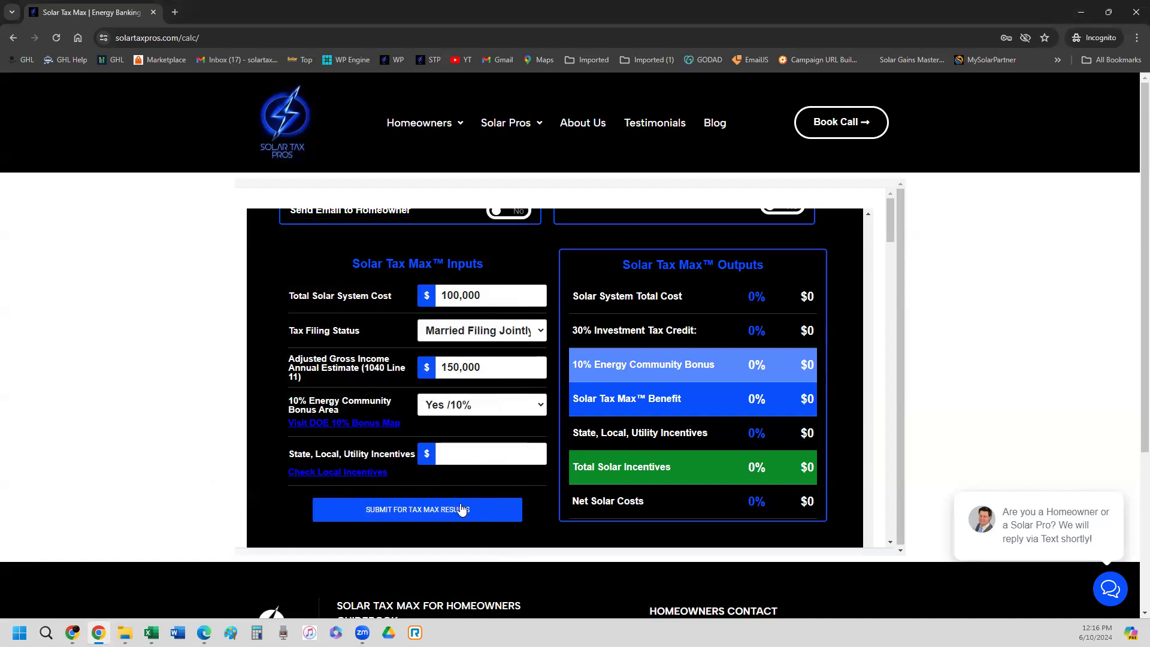
Step: Submit for Tax Max results, skip saving the PDF report and dismiss the confirmation
scroll(501, 418, "up", 2)
scroll(501, 419, "down", 2)
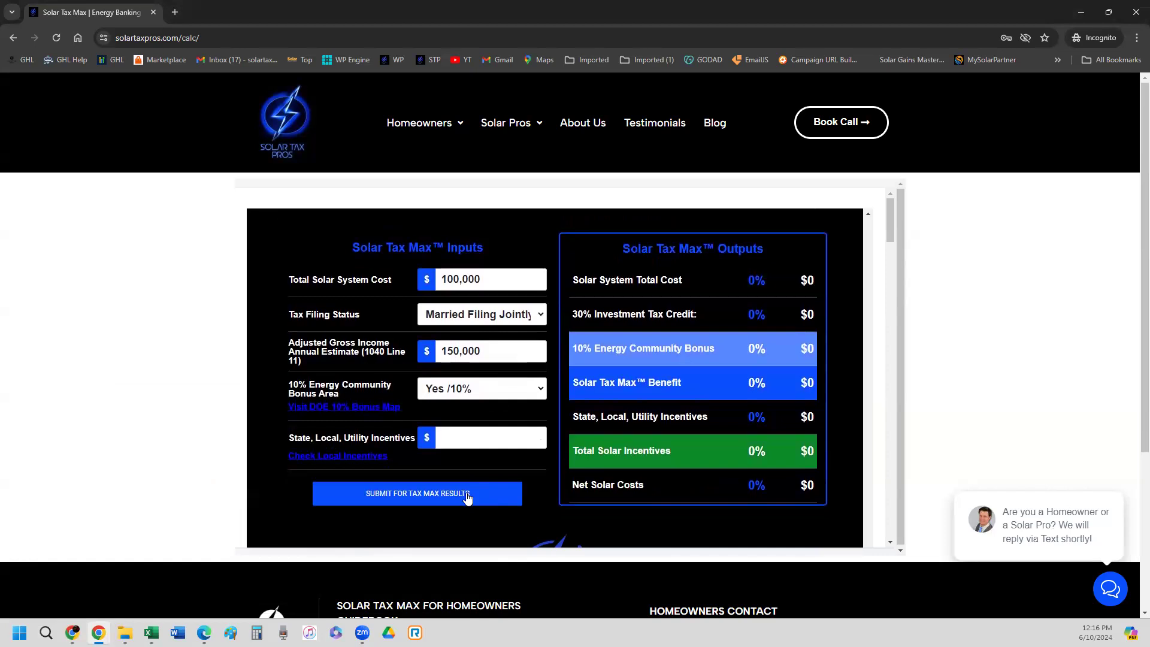
left_click(468, 495)
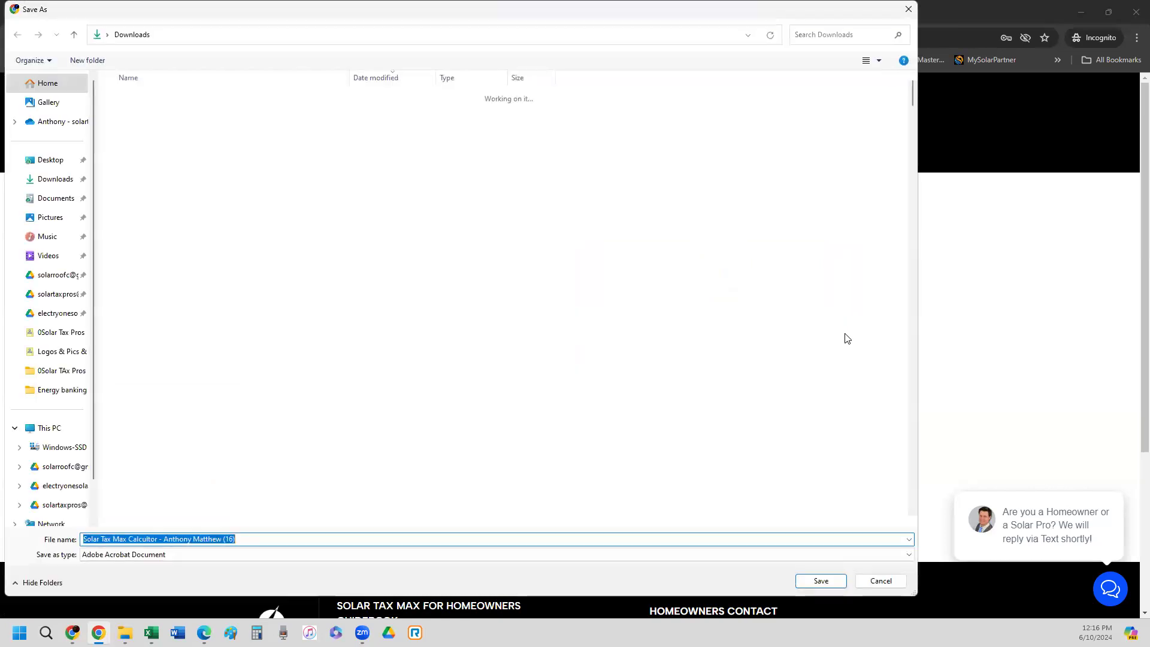
left_click(871, 584)
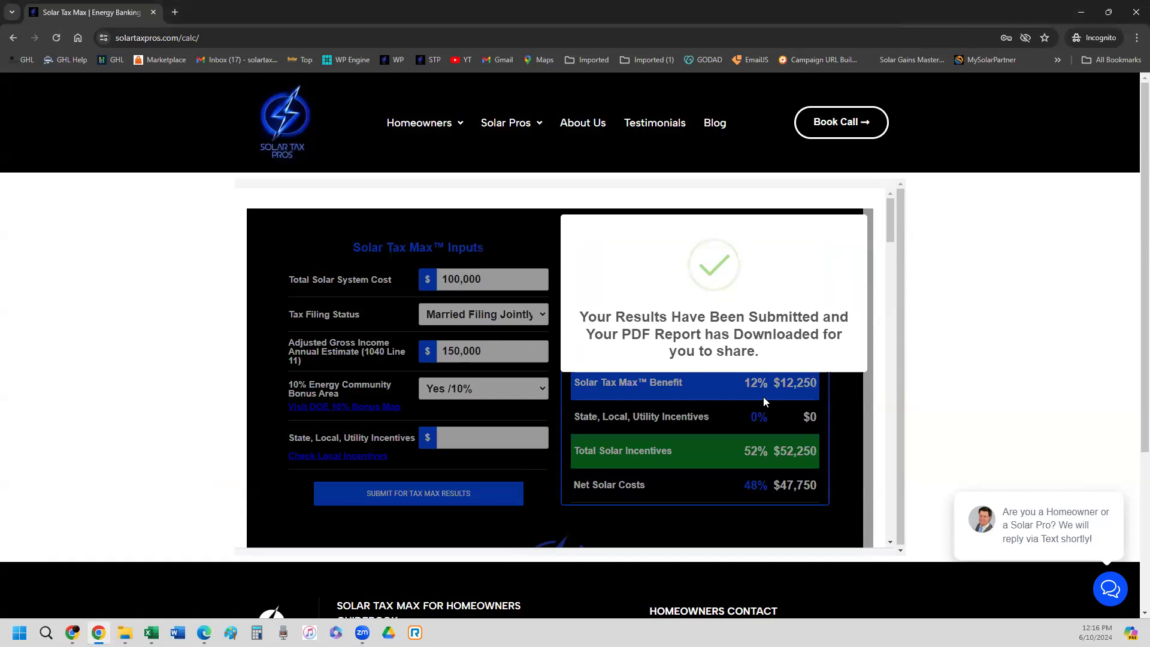
left_click(763, 397)
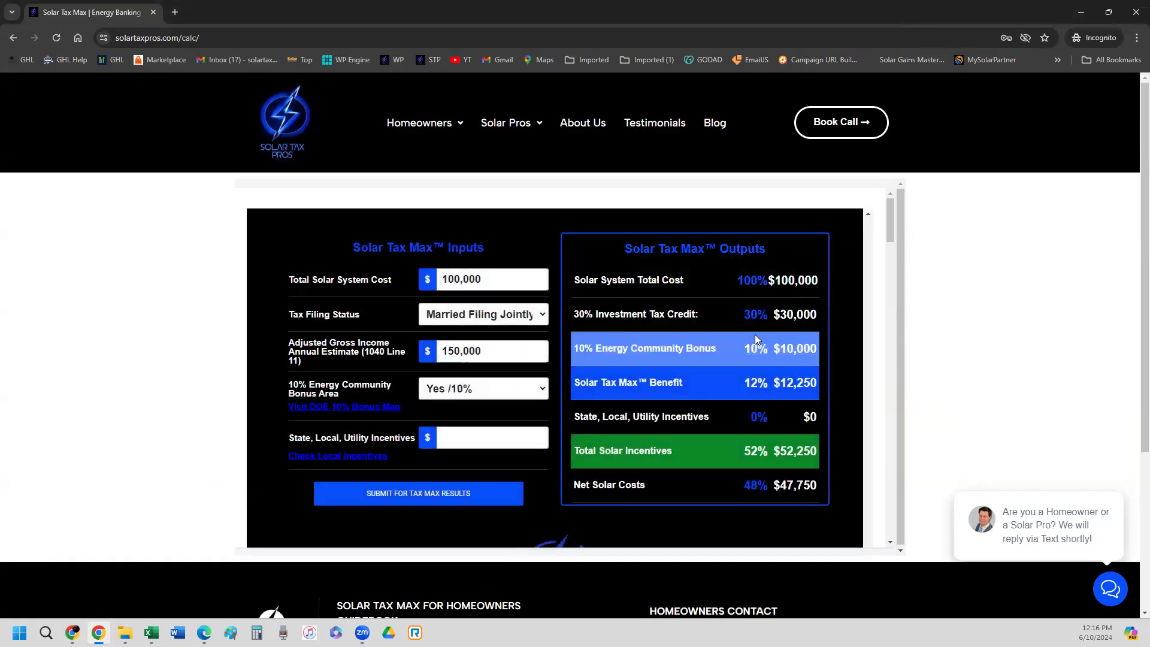
Step: Scroll through the $12,250 Tax Max benefit, $52,250 incentives and $47,750 net cost to Energy Banking Plan
scroll(756, 339, "down", 1)
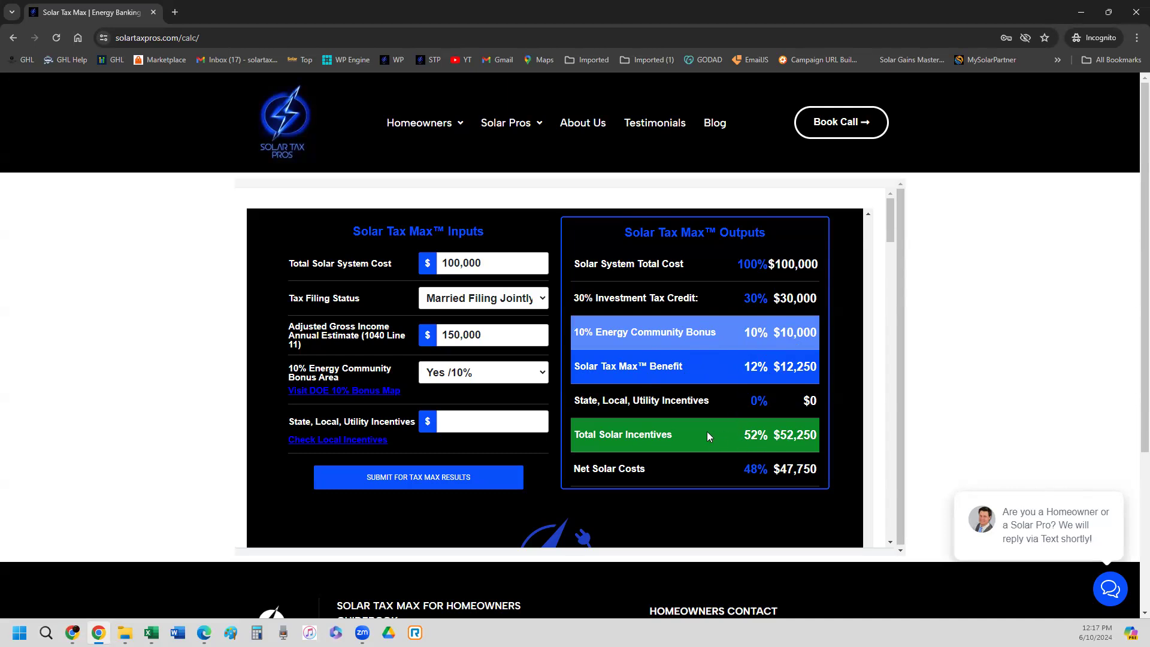
scroll(707, 437, "down", 2)
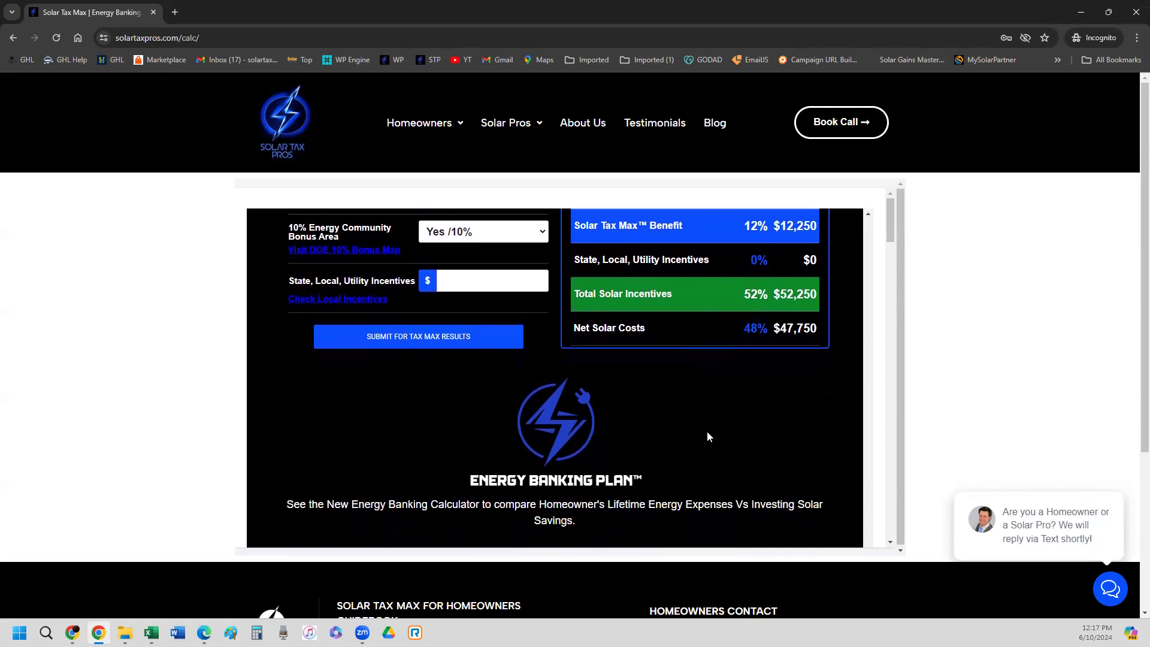
scroll(702, 320, "up", 1)
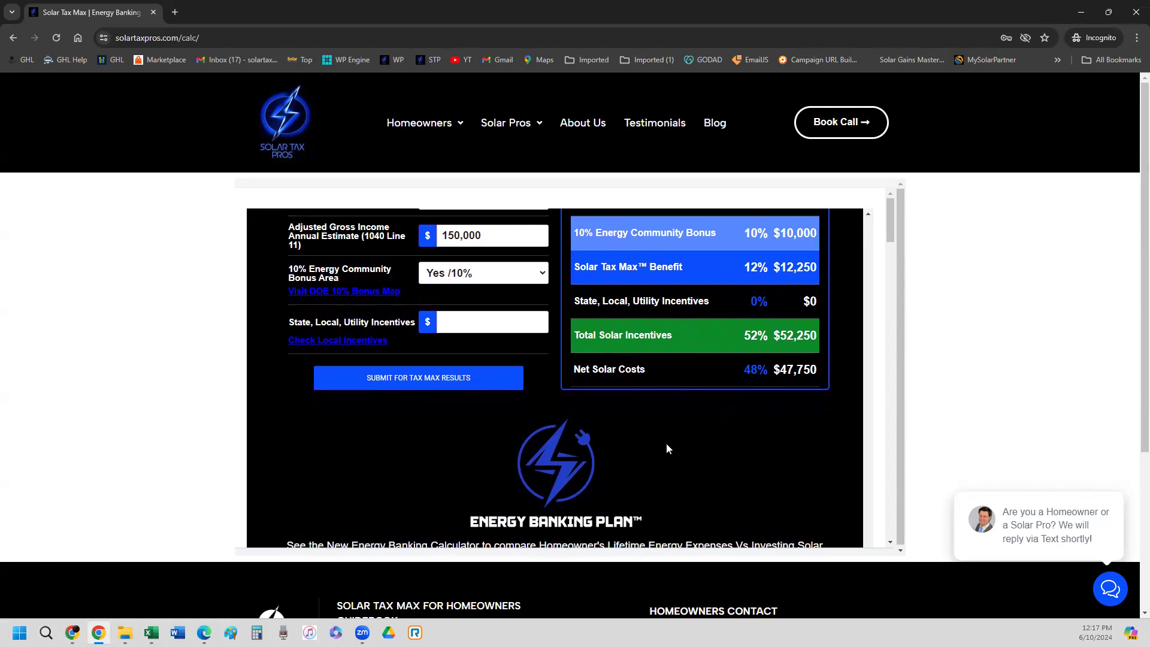
scroll(667, 445, "down", 3)
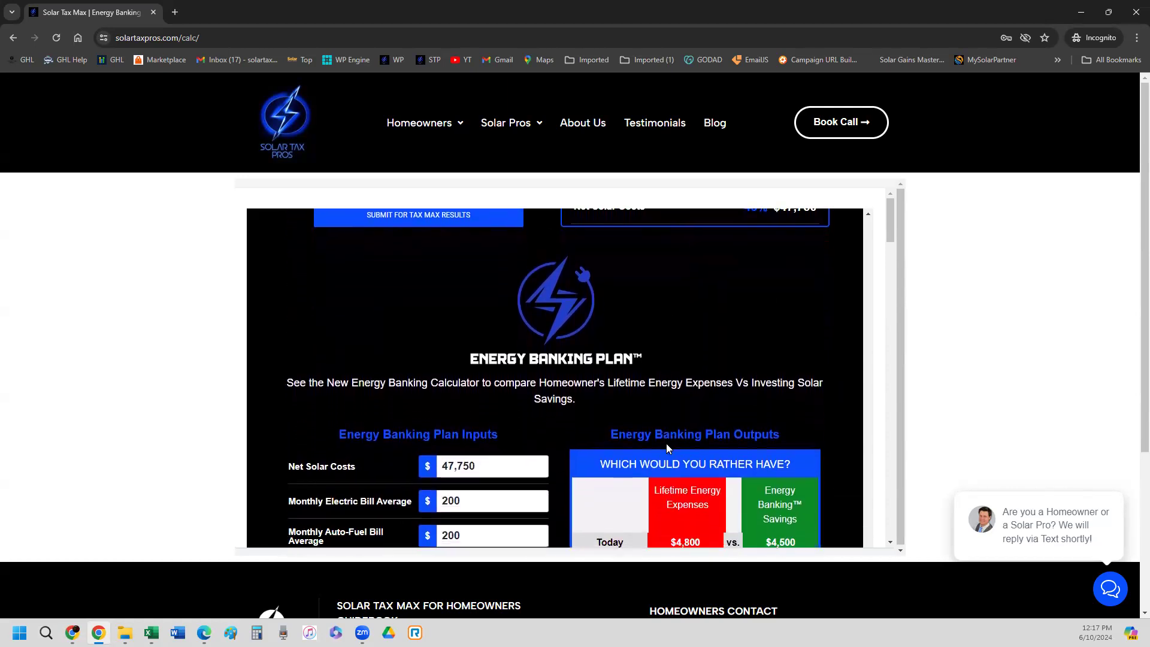
scroll(667, 448, "up", 5)
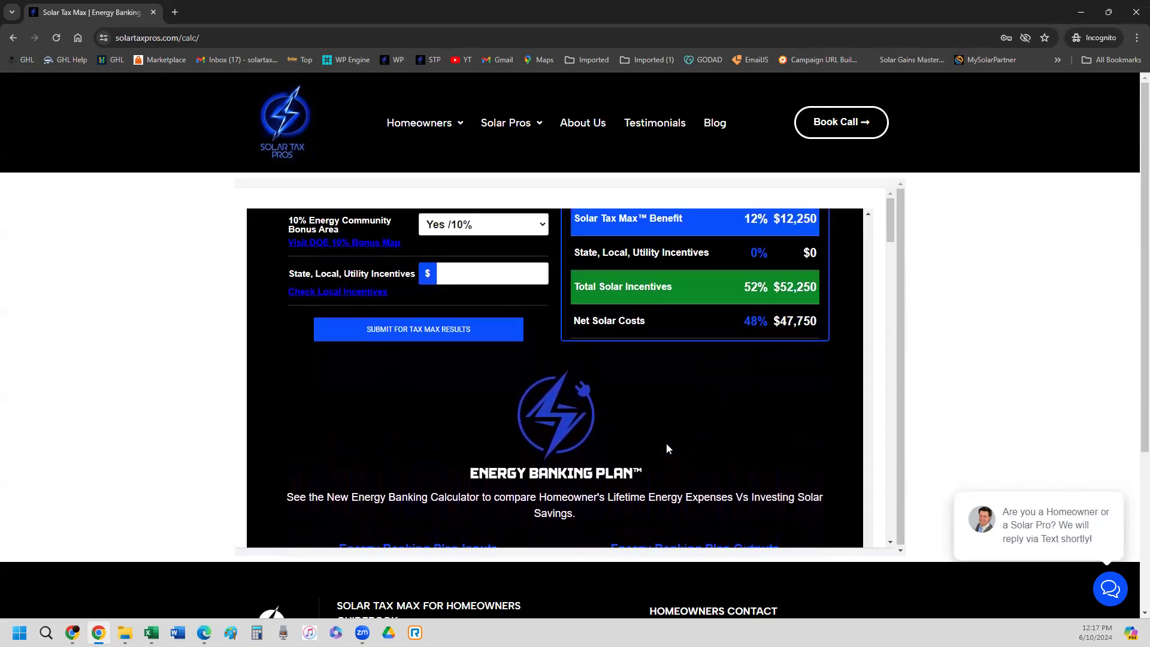
scroll(667, 448, "up", 5)
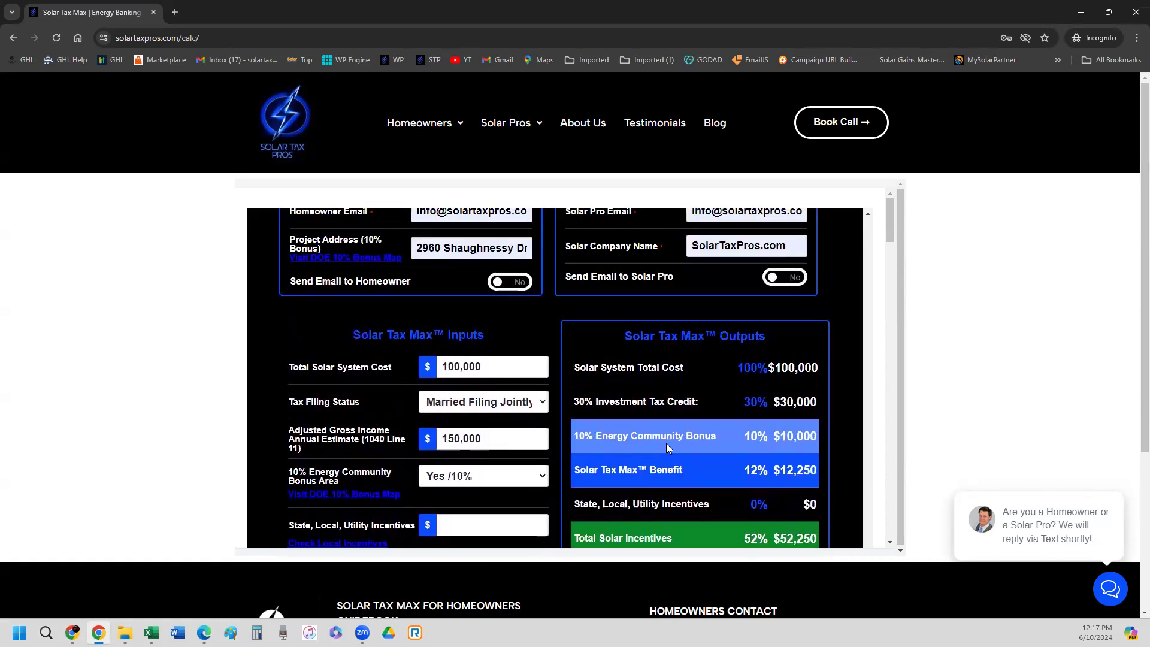
scroll(668, 448, "up", 3)
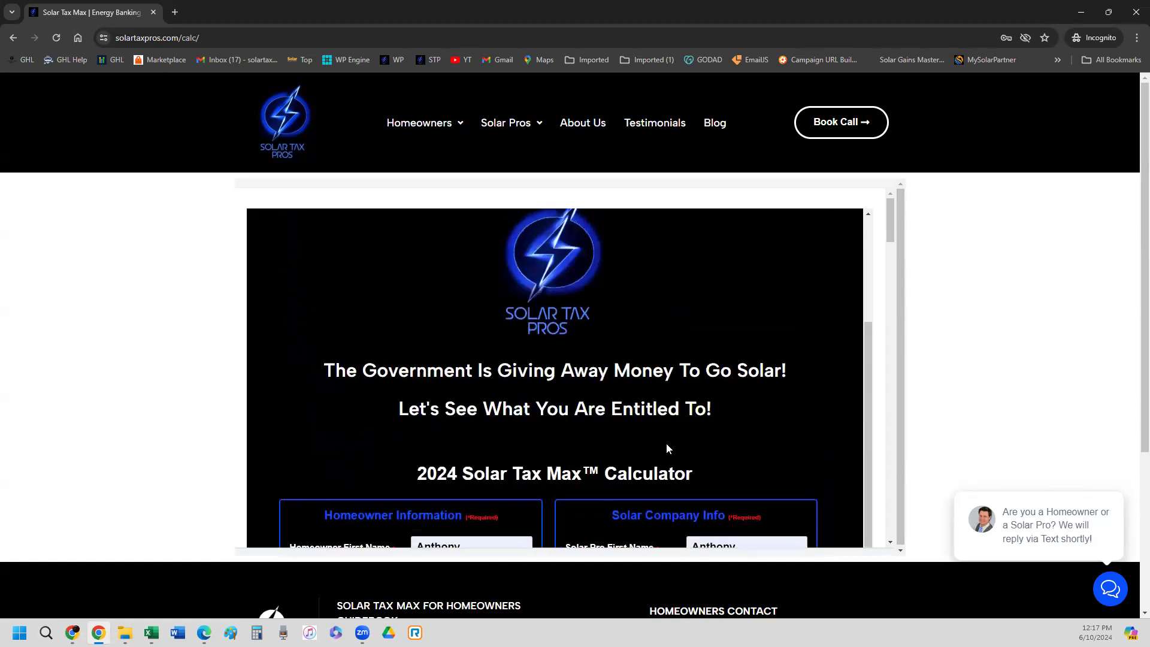
scroll(667, 448, "down", 4)
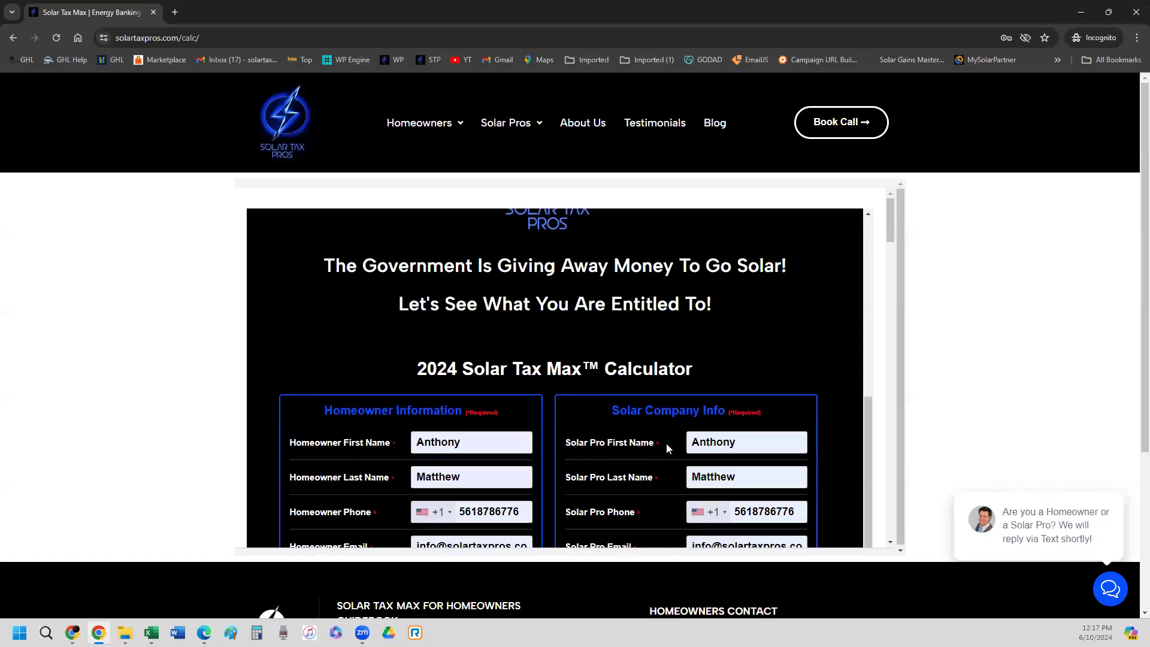
scroll(667, 448, "down", 4)
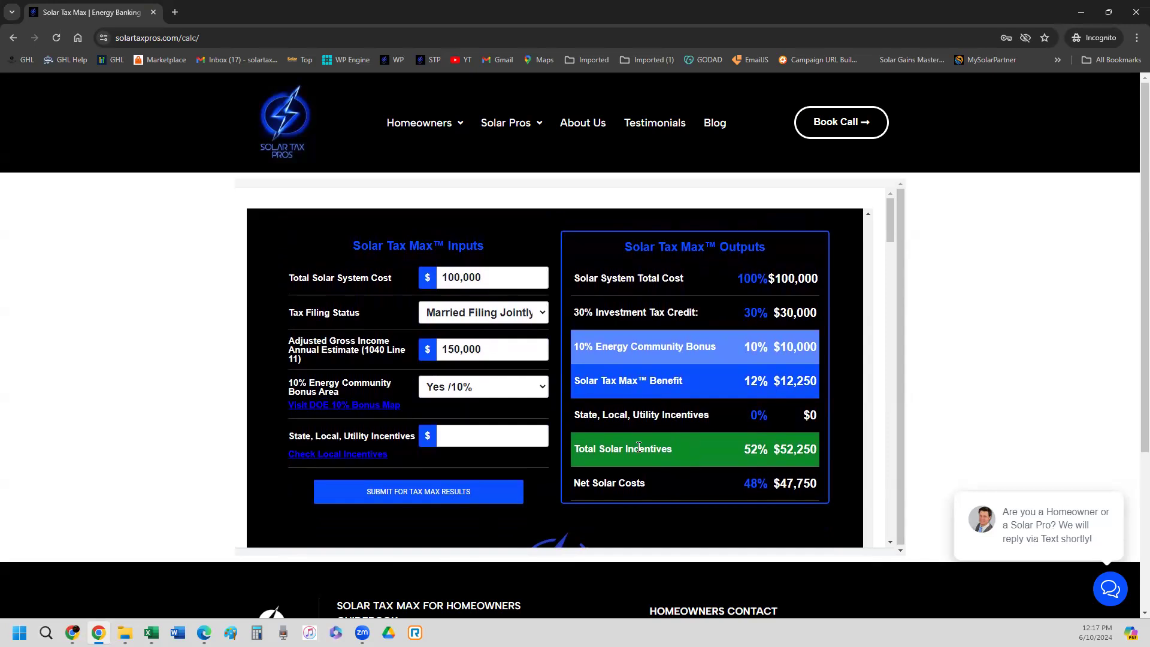
scroll(638, 447, "down", 1)
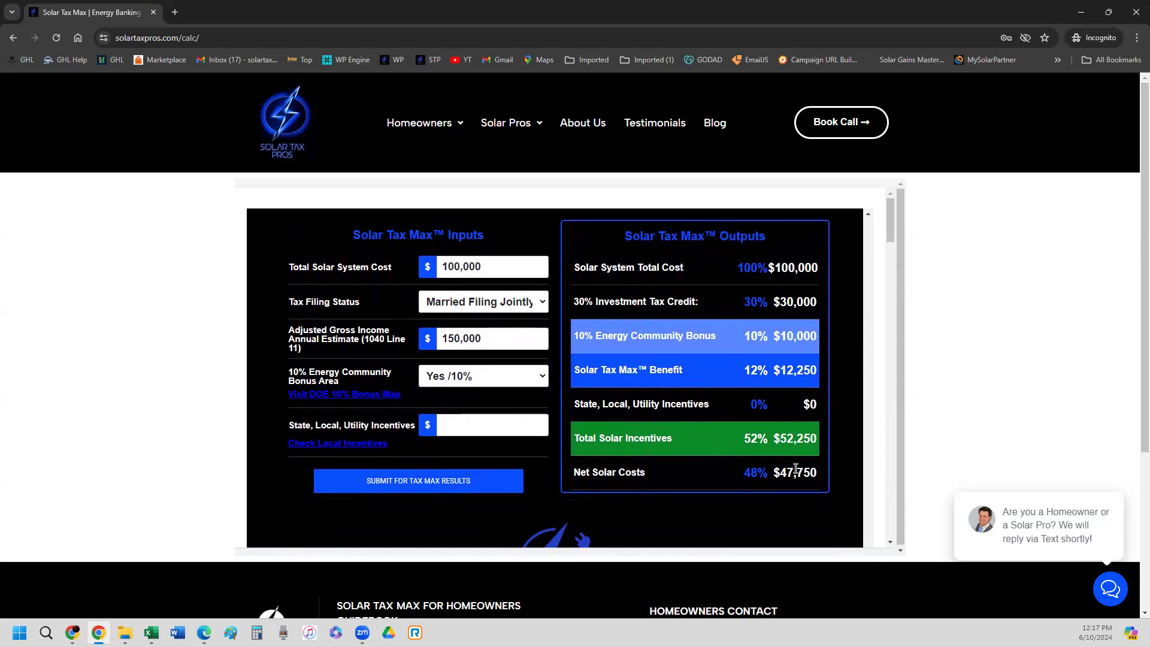
scroll(753, 435, "down", 1)
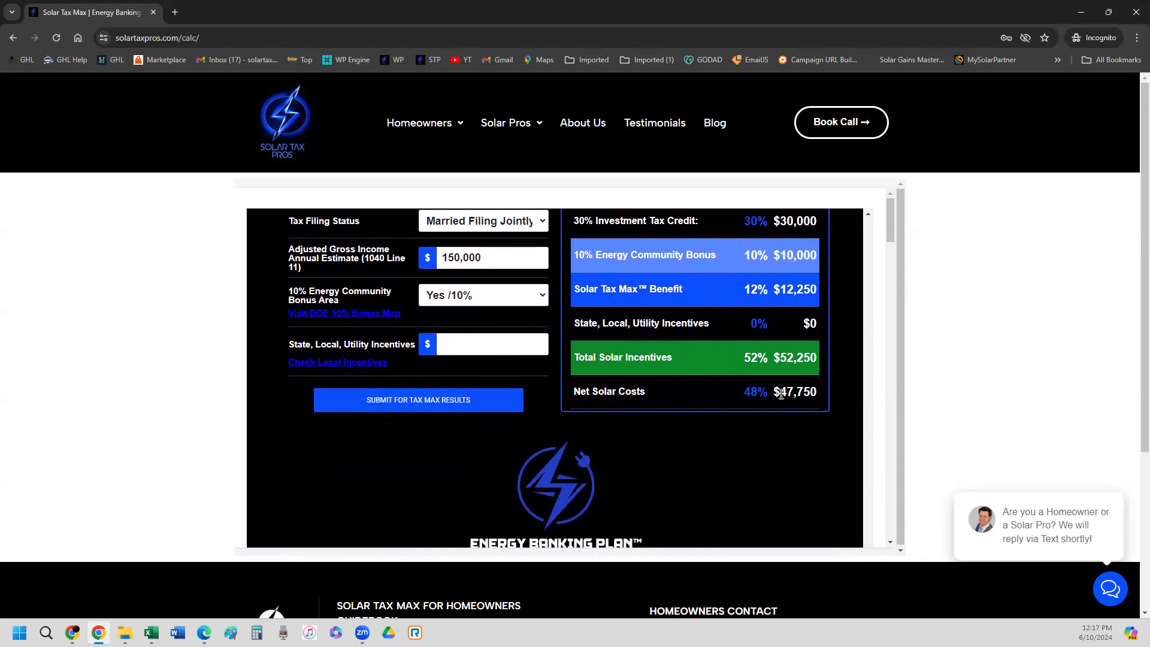
scroll(768, 415, "down", 2)
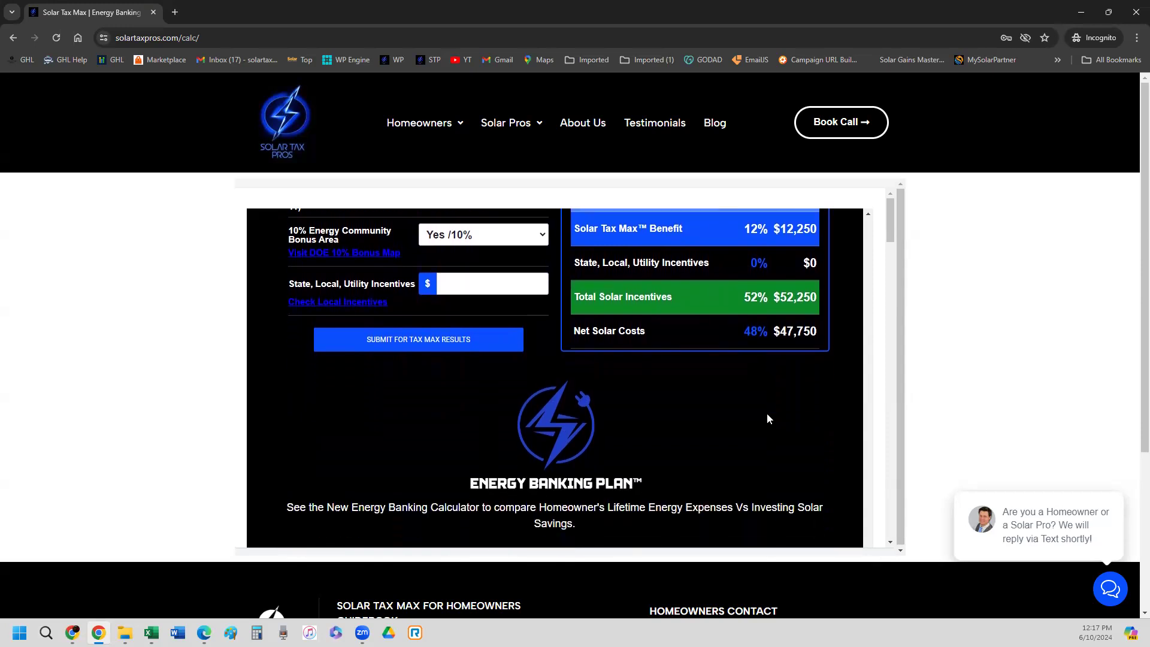
Step: Scroll to the Energy Banking Plan inputs and Year 100 comparison, highlighting the Investment Rate of Return field
scroll(767, 418, "down", 1)
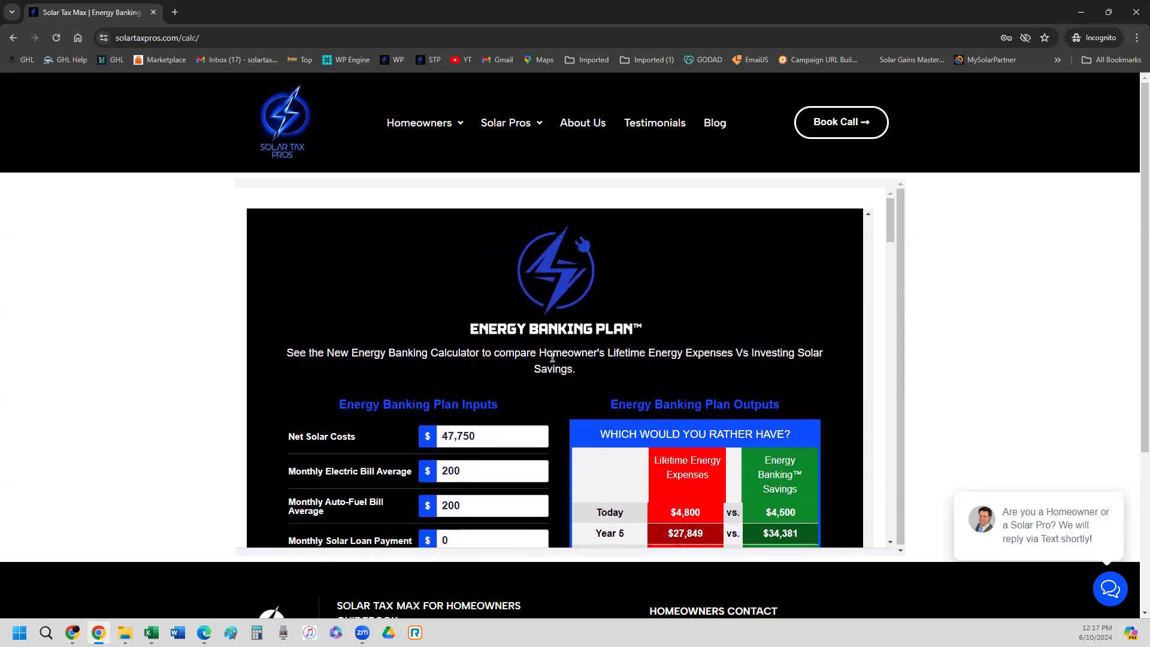
scroll(553, 358, "up", 1)
scroll(496, 485, "down", 2)
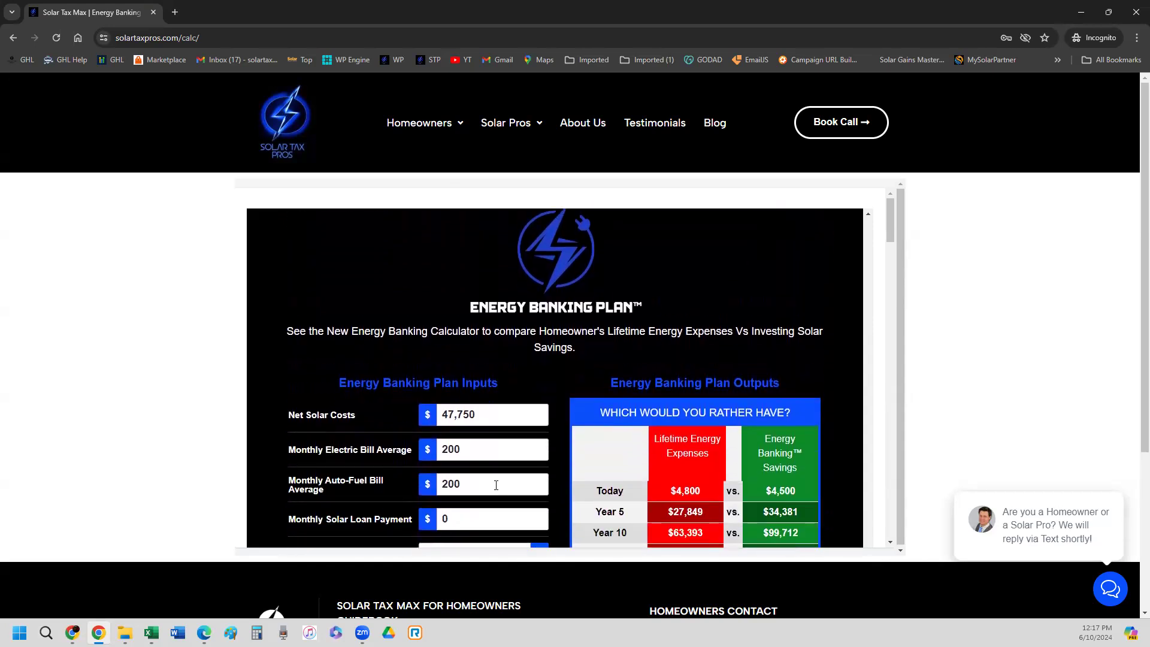
scroll(472, 409, "down", 1)
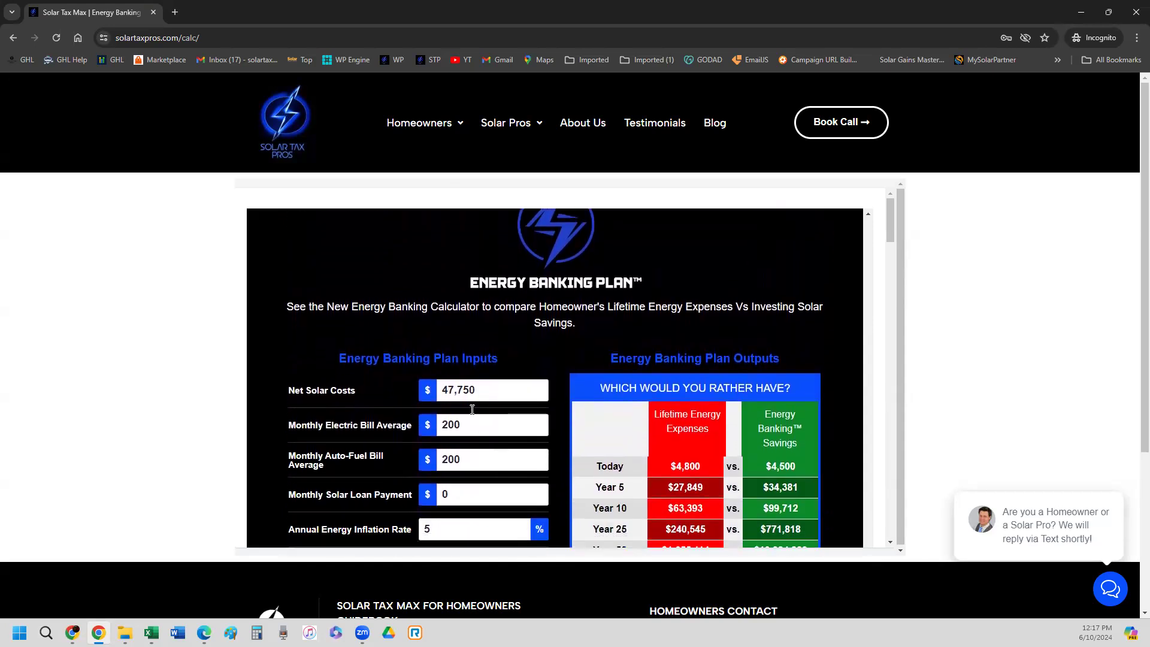
scroll(472, 409, "down", 1)
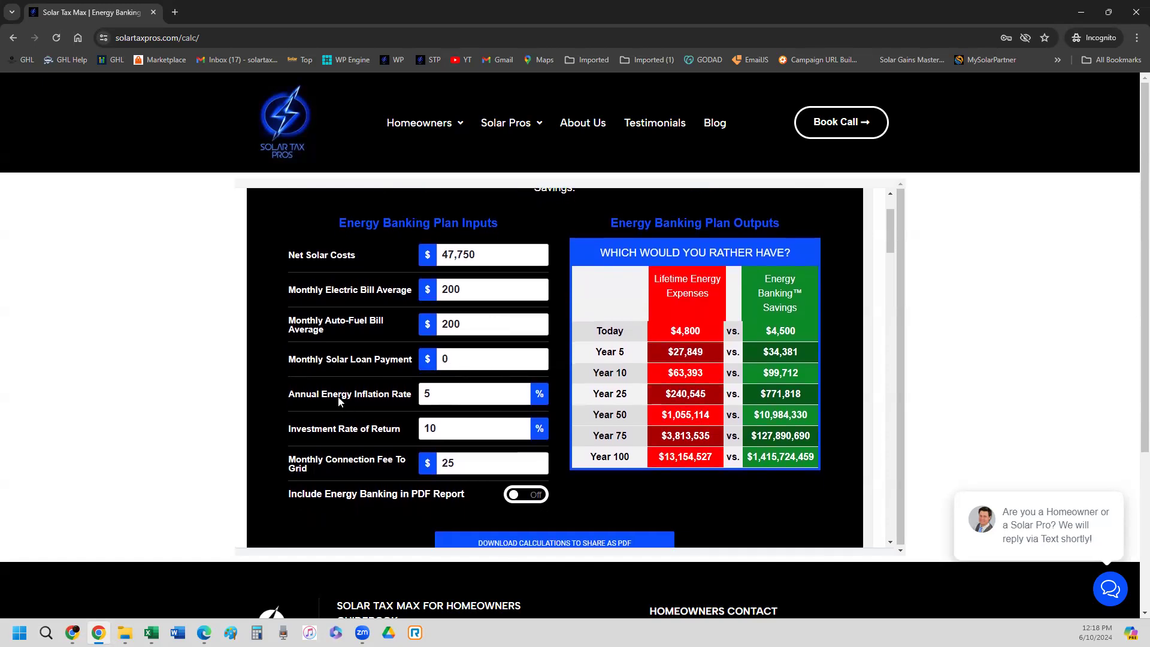
scroll(447, 391, "down", 1)
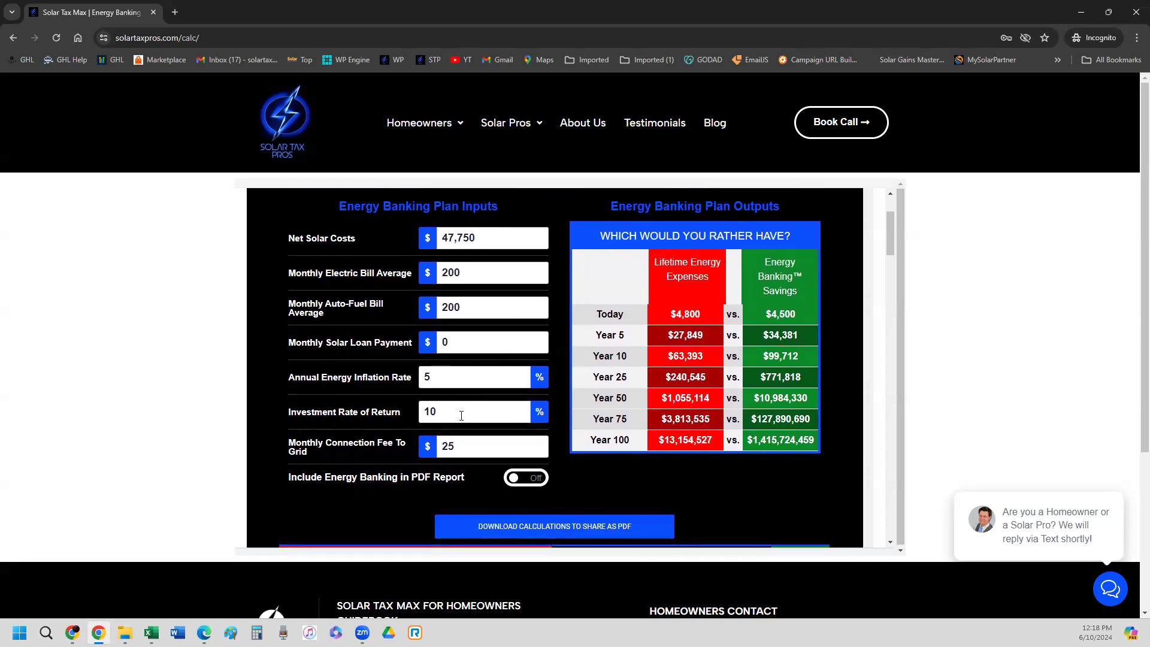
left_click(461, 416)
scroll(481, 402, "down", 1)
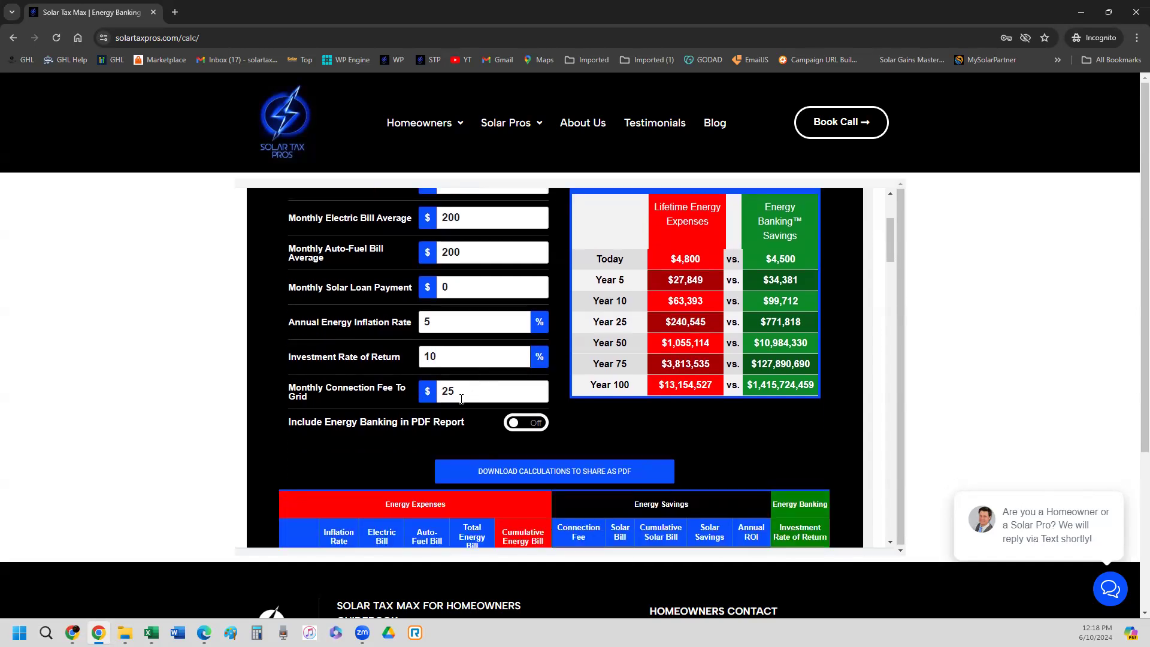
scroll(473, 395, "up", 2)
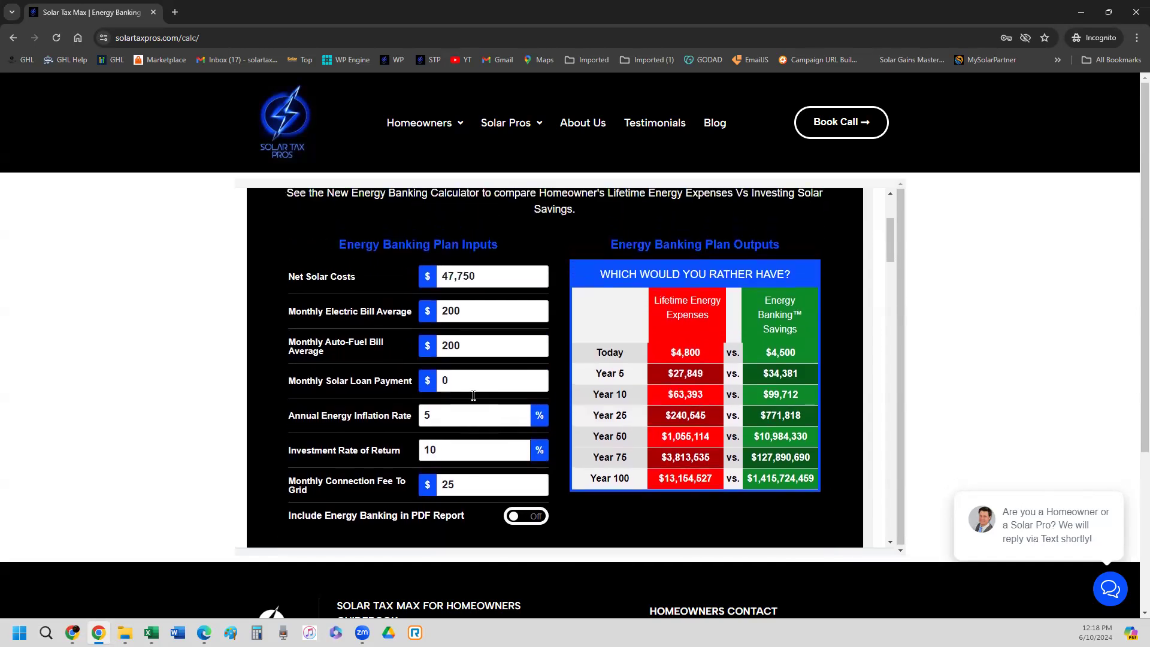
scroll(539, 359, "down", 1)
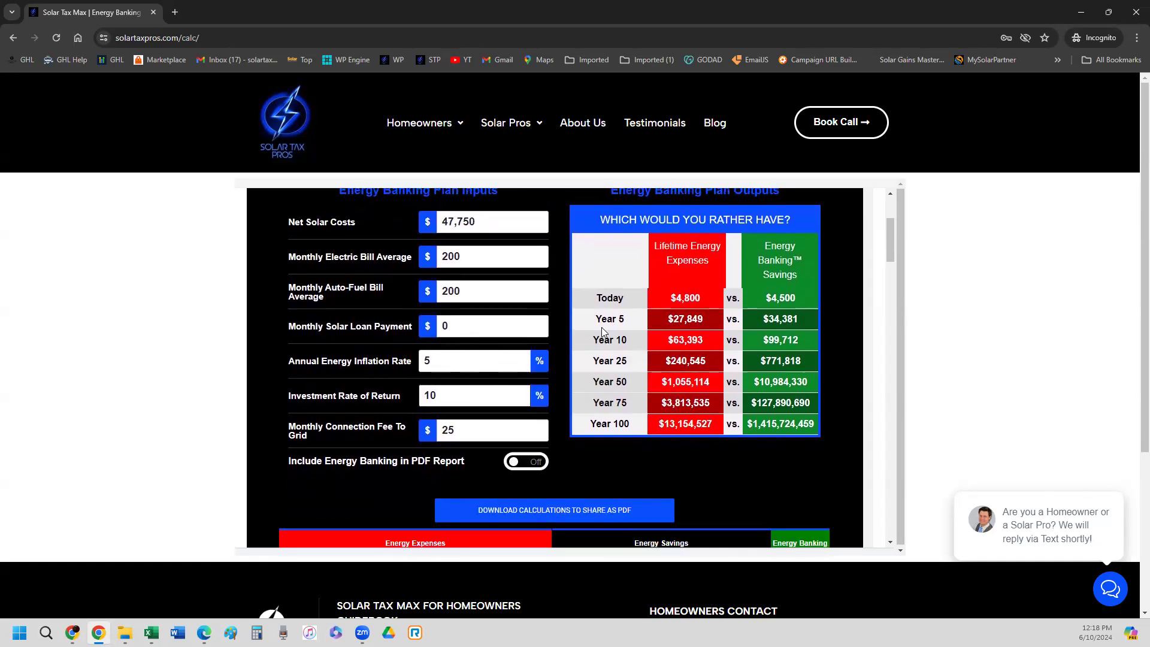
scroll(601, 327, "up", 1)
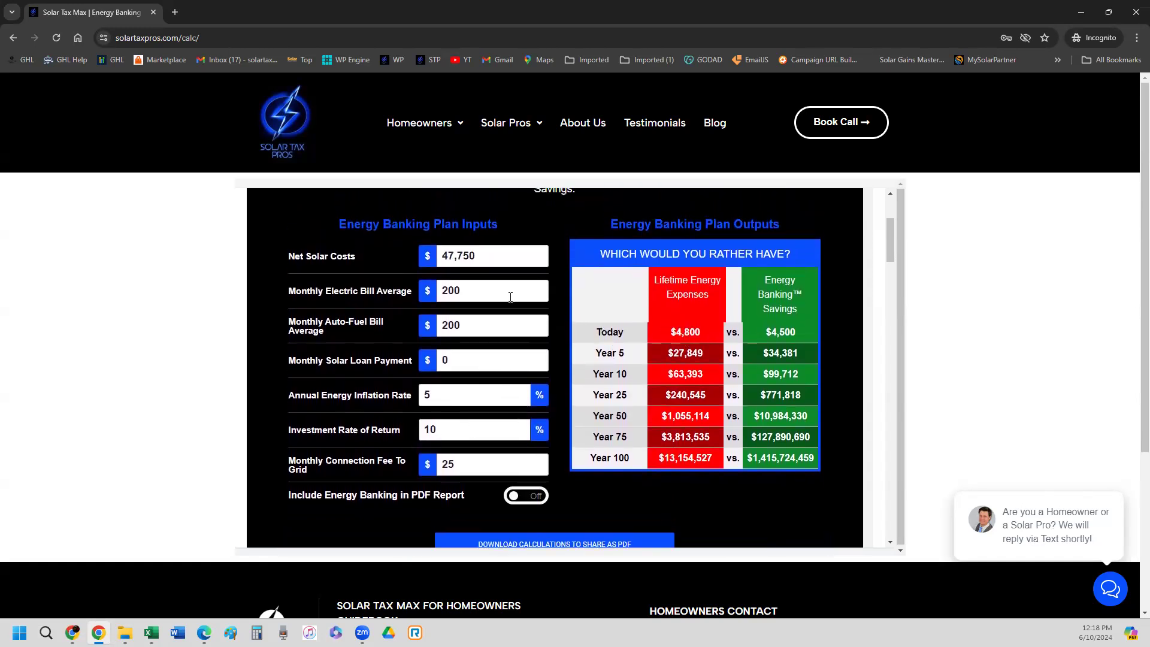
left_click_drag(509, 291, 401, 298)
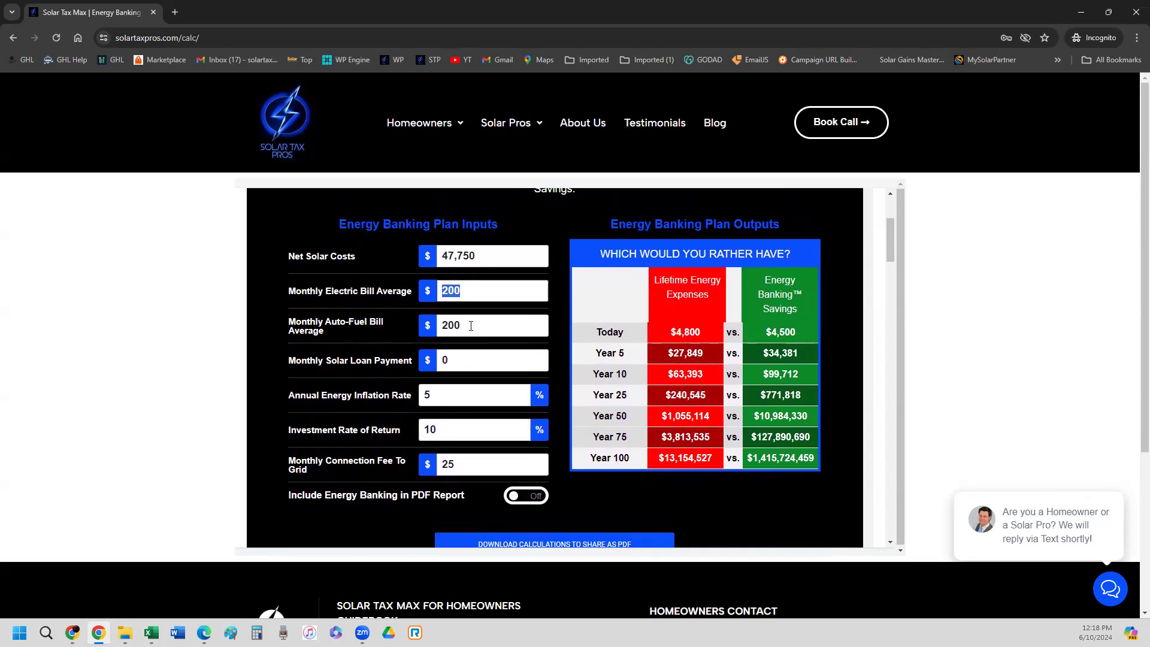
left_click_drag(467, 326, 415, 328)
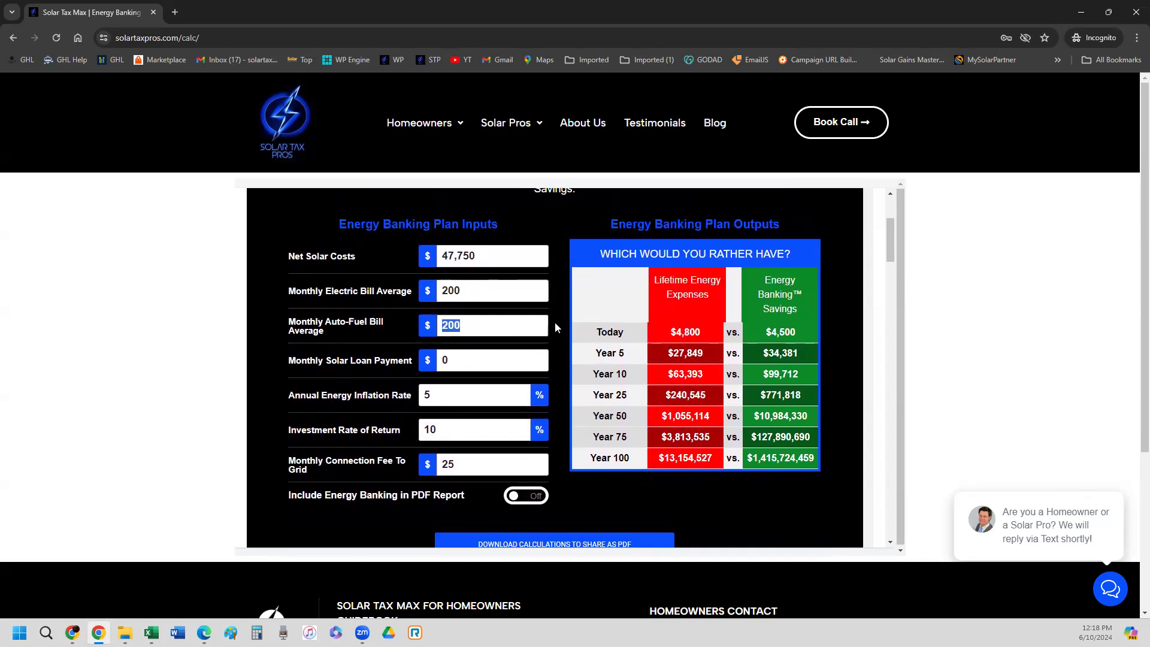
left_click_drag(661, 330, 706, 333)
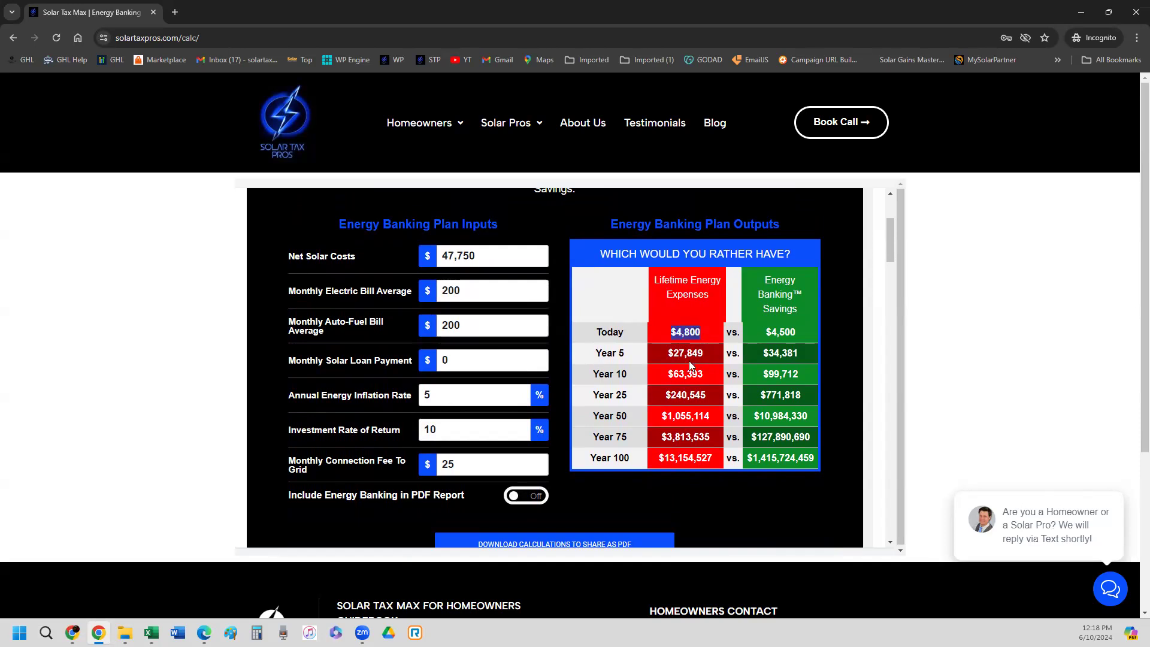
left_click_drag(663, 355, 711, 363)
left_click_drag(469, 423, 369, 423)
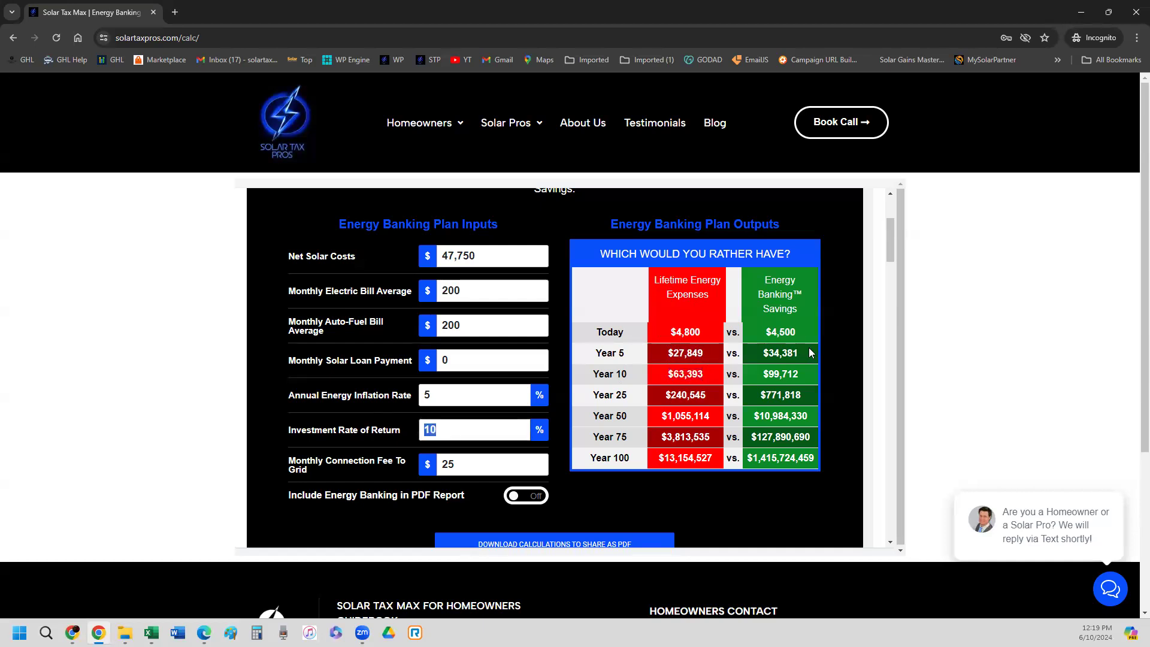
left_click_drag(811, 351, 762, 359)
left_click_drag(627, 357, 594, 356)
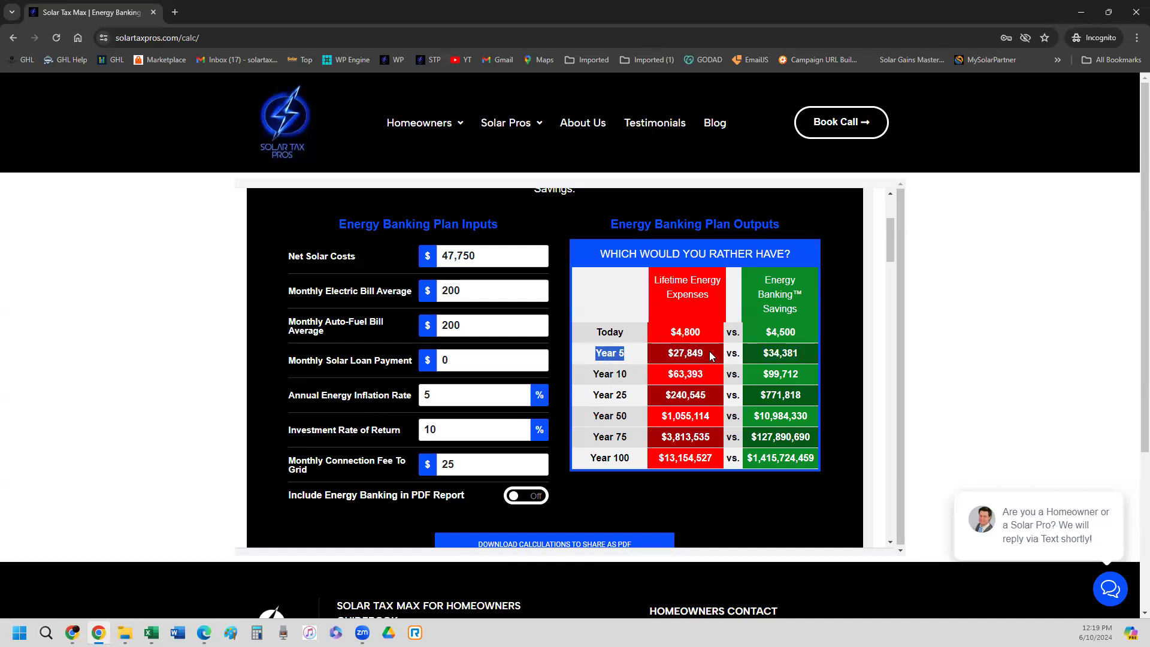
left_click_drag(709, 357, 668, 363)
scroll(677, 400, "down", 1)
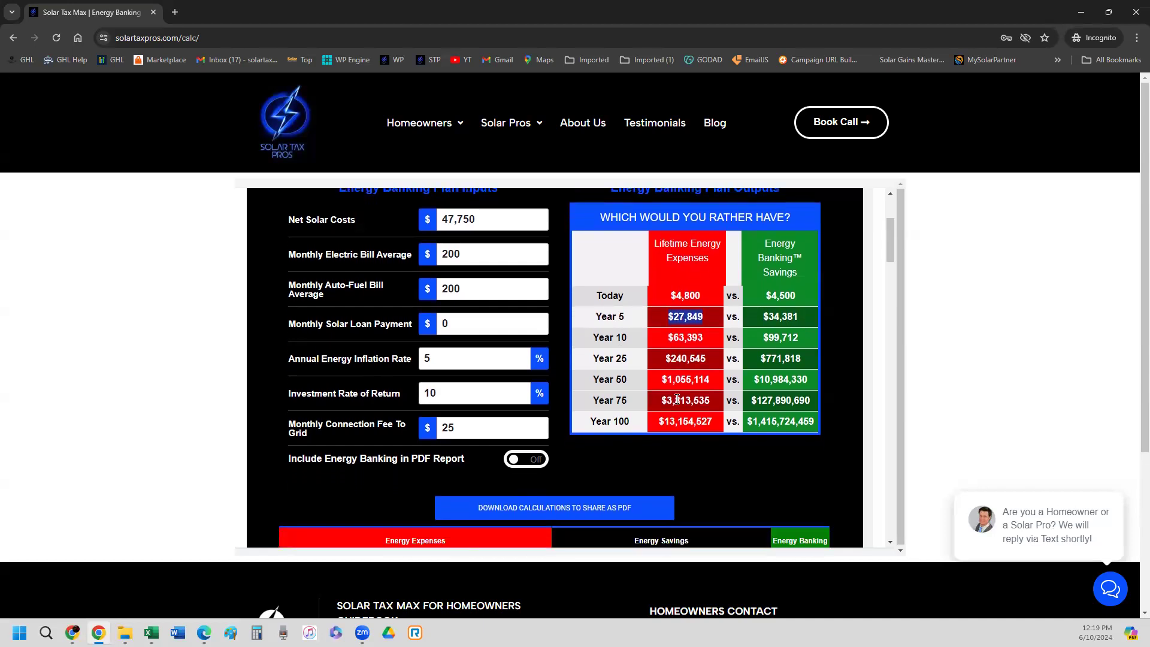
scroll(677, 399, "up", 10)
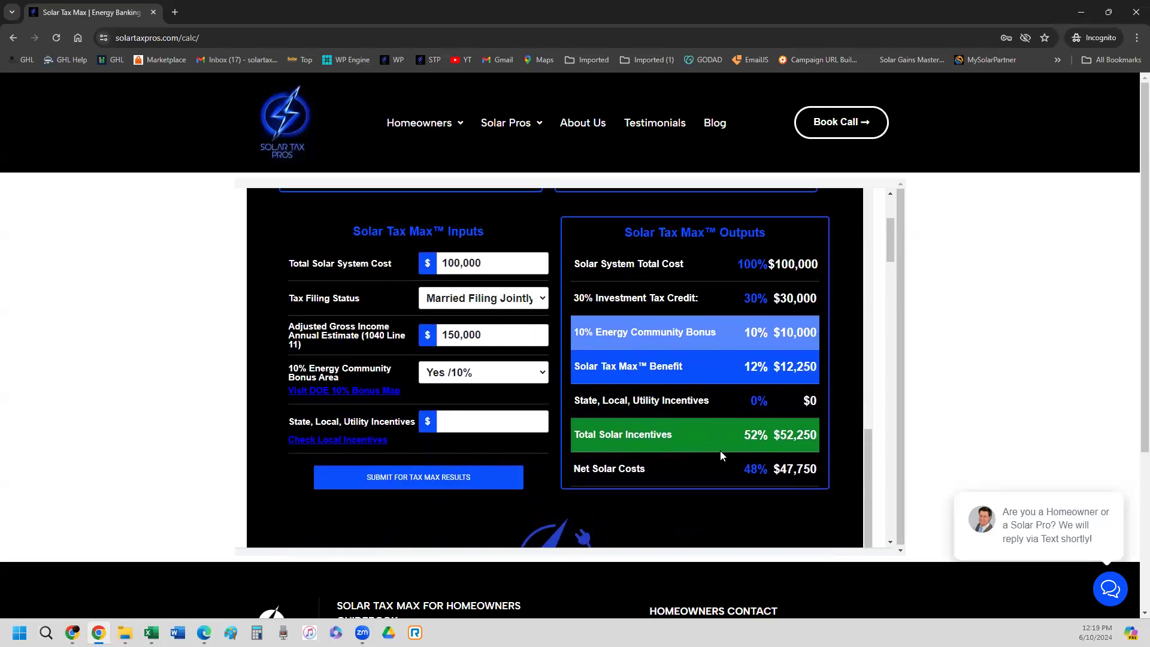
scroll(721, 453, "down", 3)
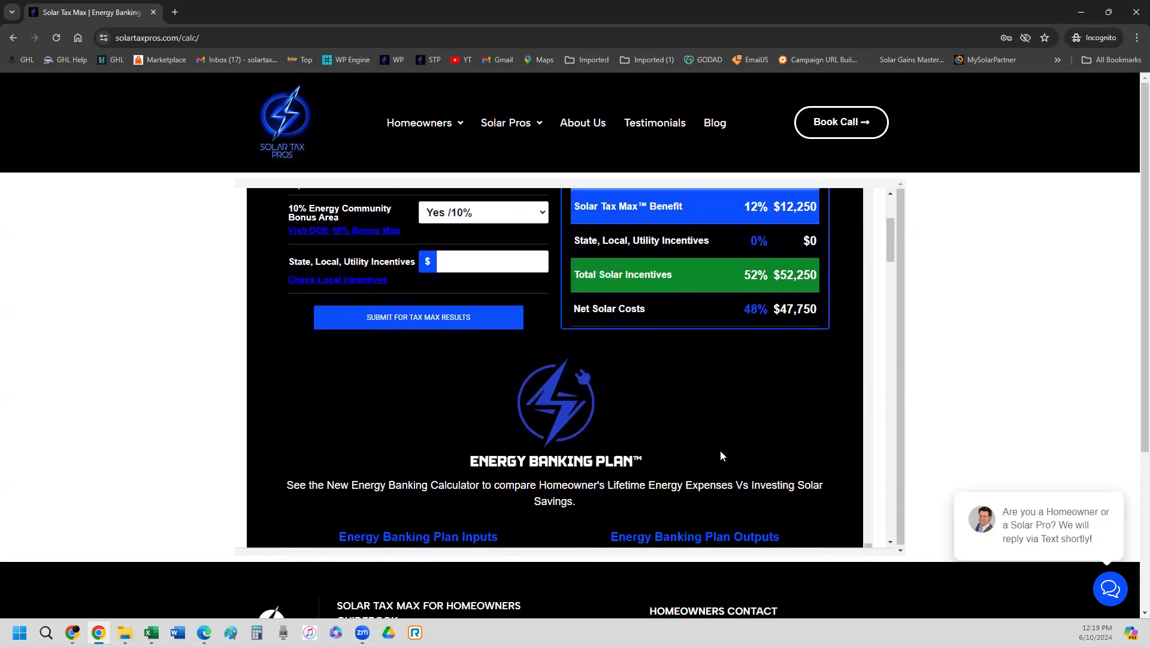
scroll(721, 455, "down", 3)
scroll(721, 455, "down", 2)
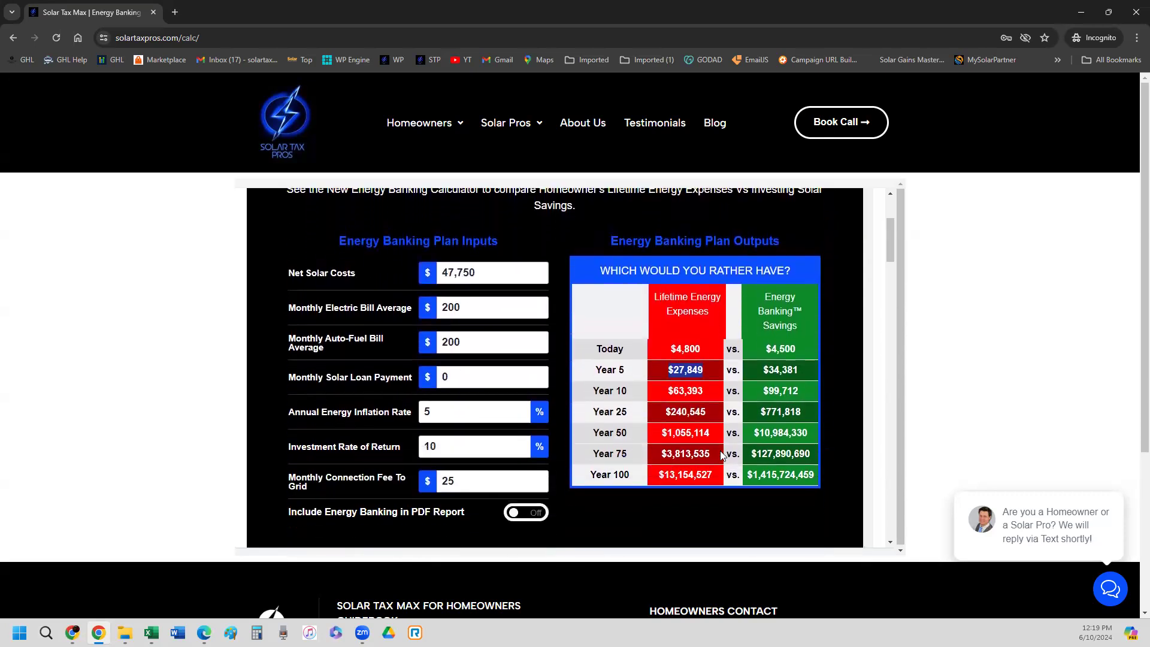
scroll(721, 455, "down", 1)
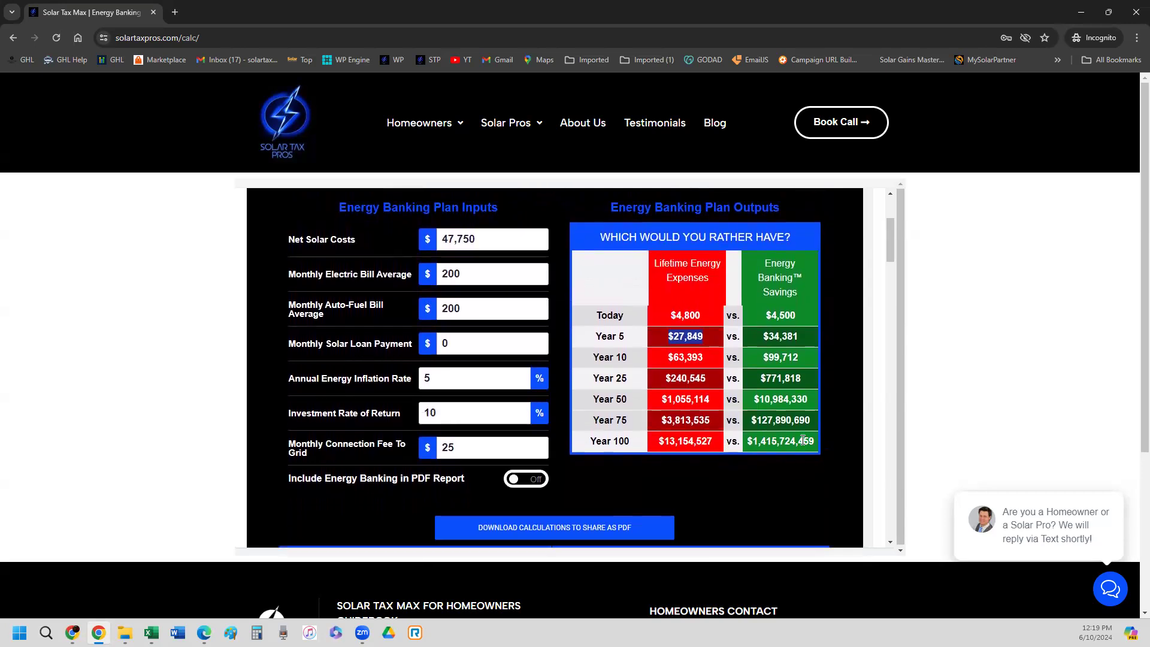
scroll(790, 440, "down", 1)
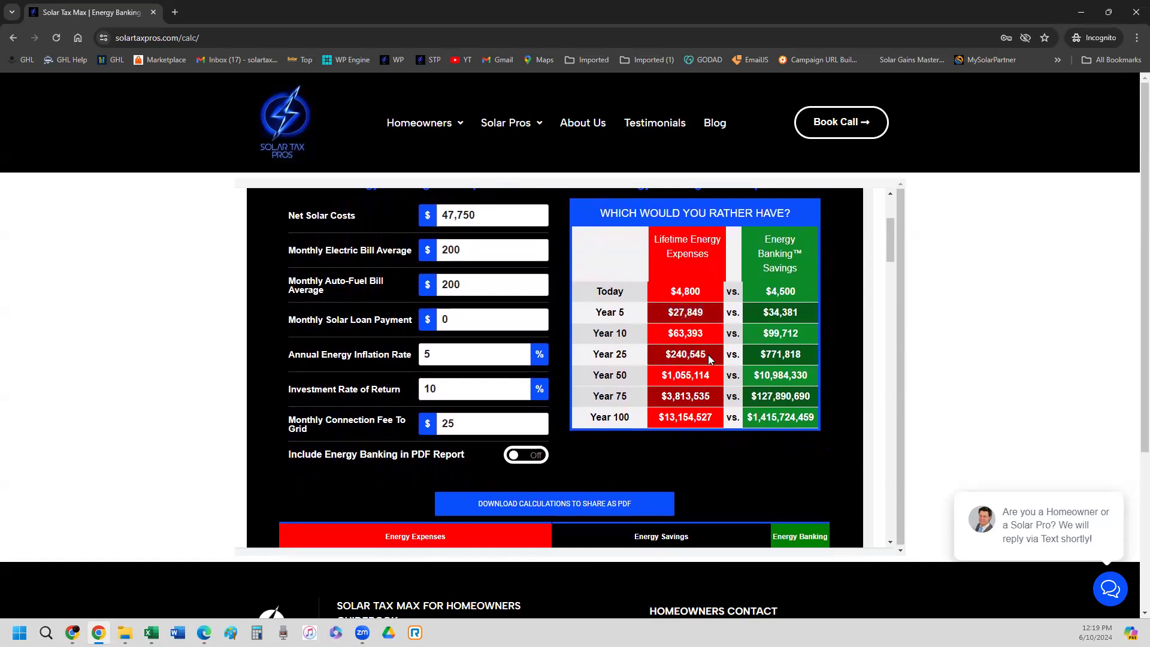
left_click_drag(709, 358, 663, 360)
left_click(776, 354)
double_click(777, 354)
Step: Scroll the yearly Energy Banking table to Year 75: $3,813,535 bills versus $127,890,690 returns
scroll(727, 423, "down", 1)
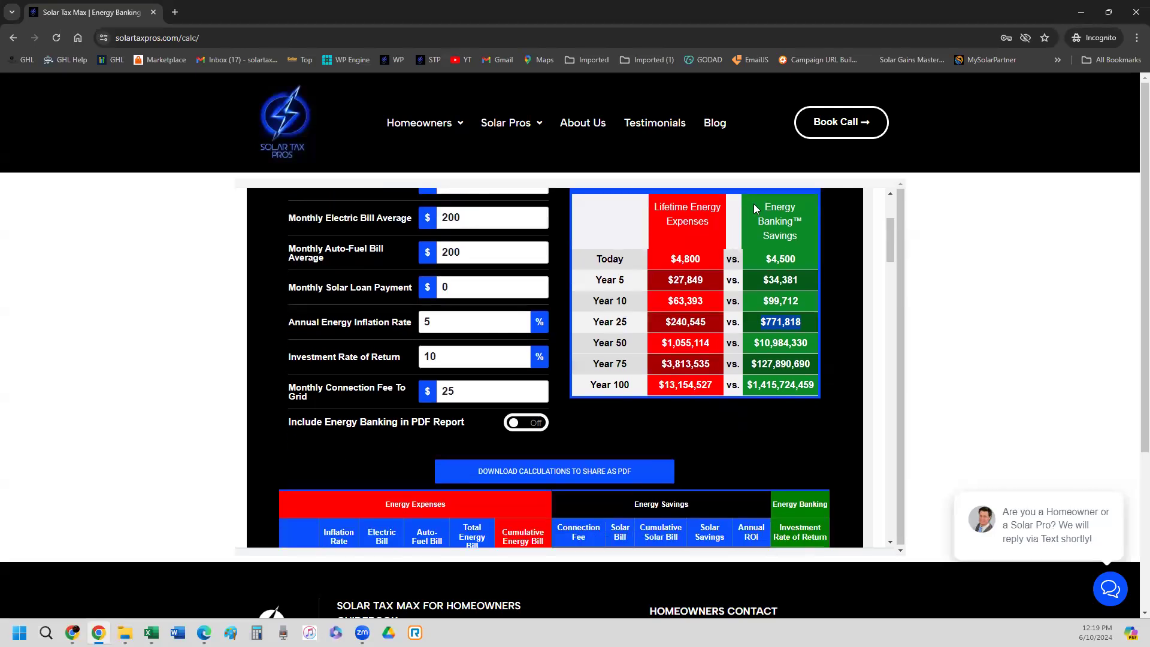
scroll(754, 375, "down", 3)
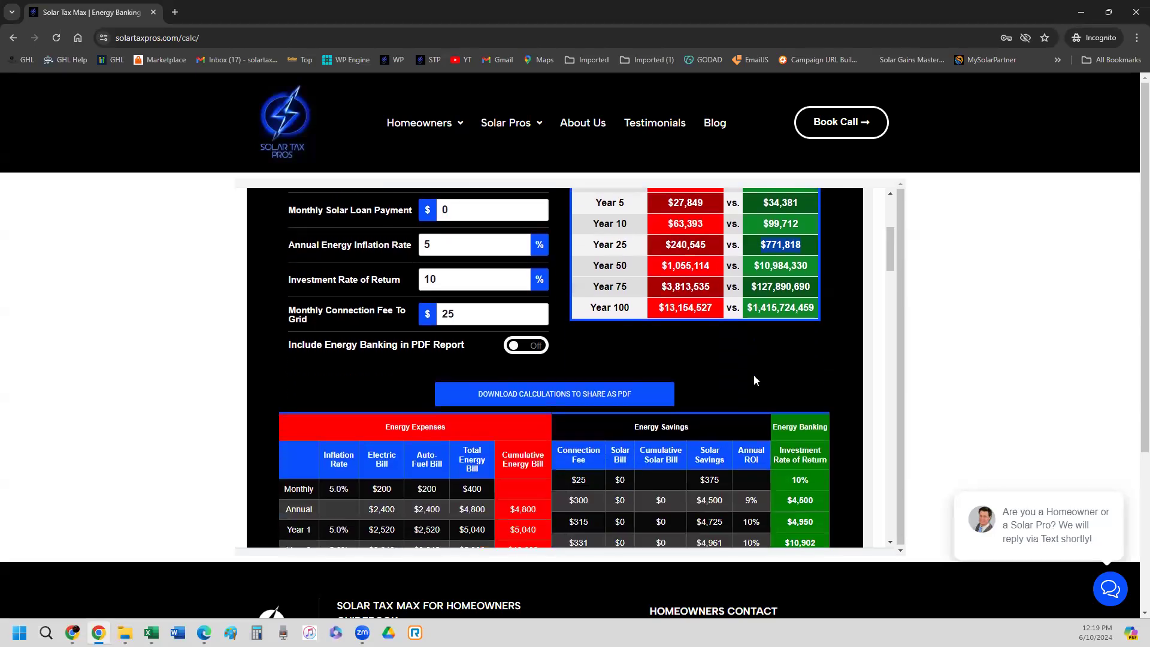
scroll(753, 375, "down", 3)
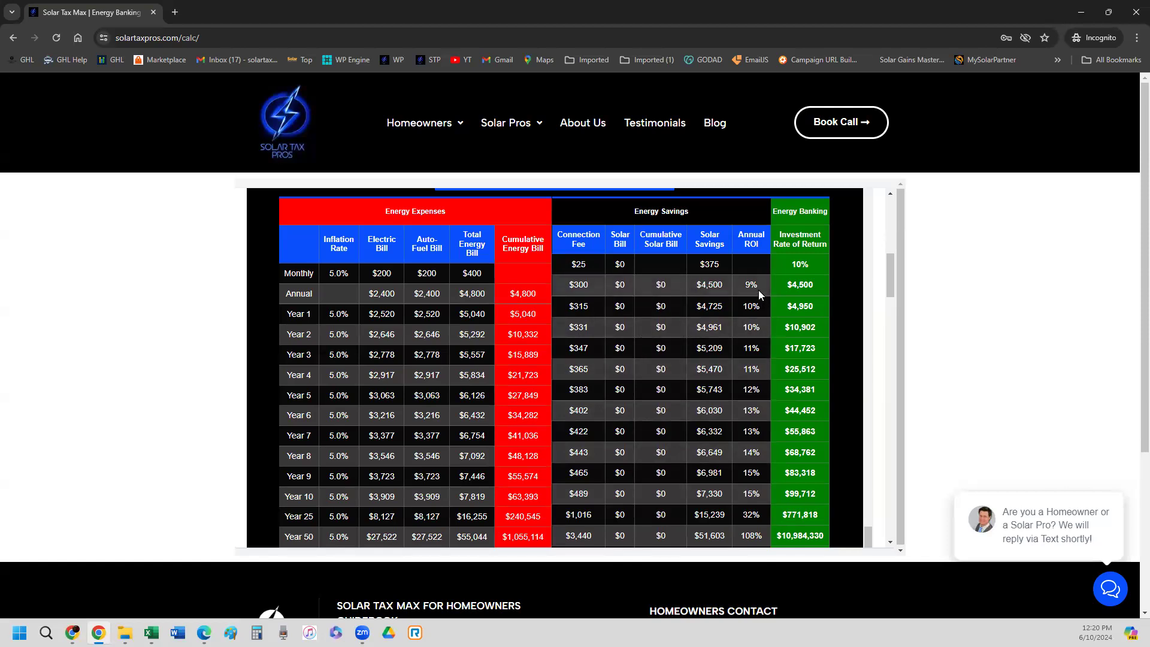
scroll(758, 293, "up", 1)
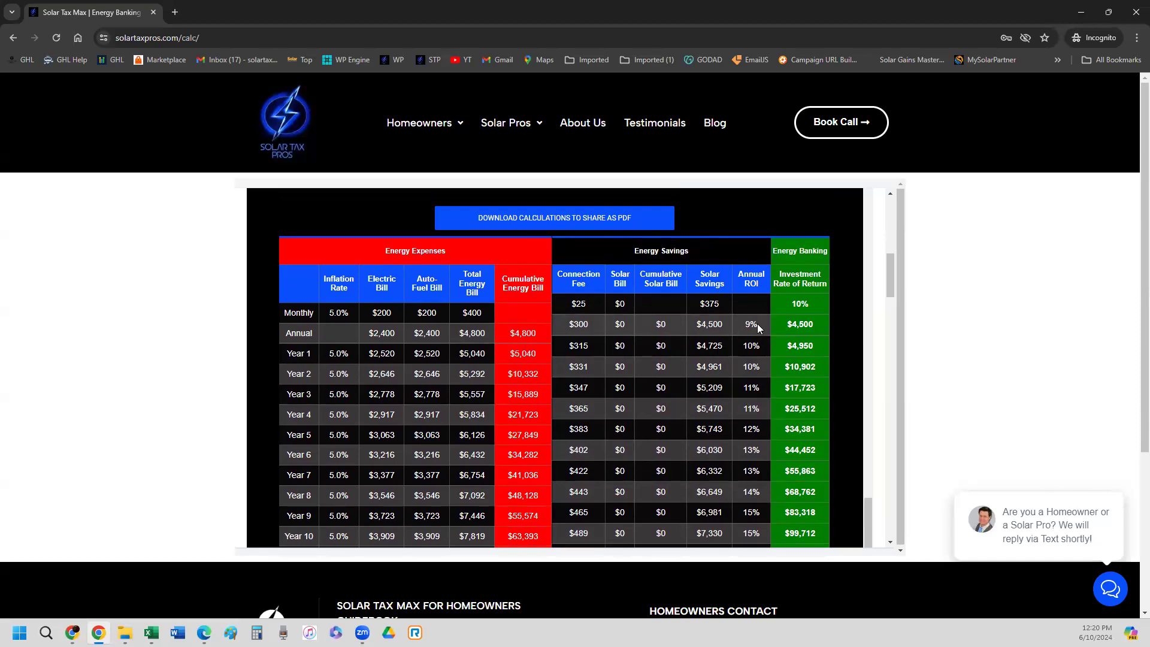
scroll(757, 324, "up", 1)
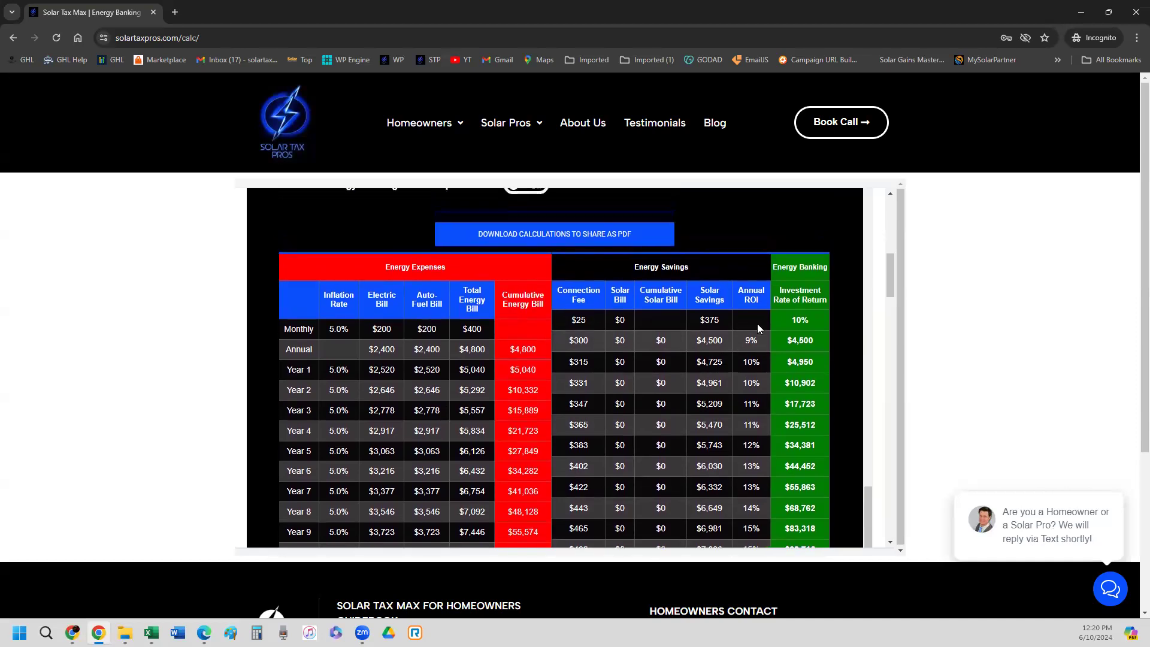
scroll(757, 381, "down", 1)
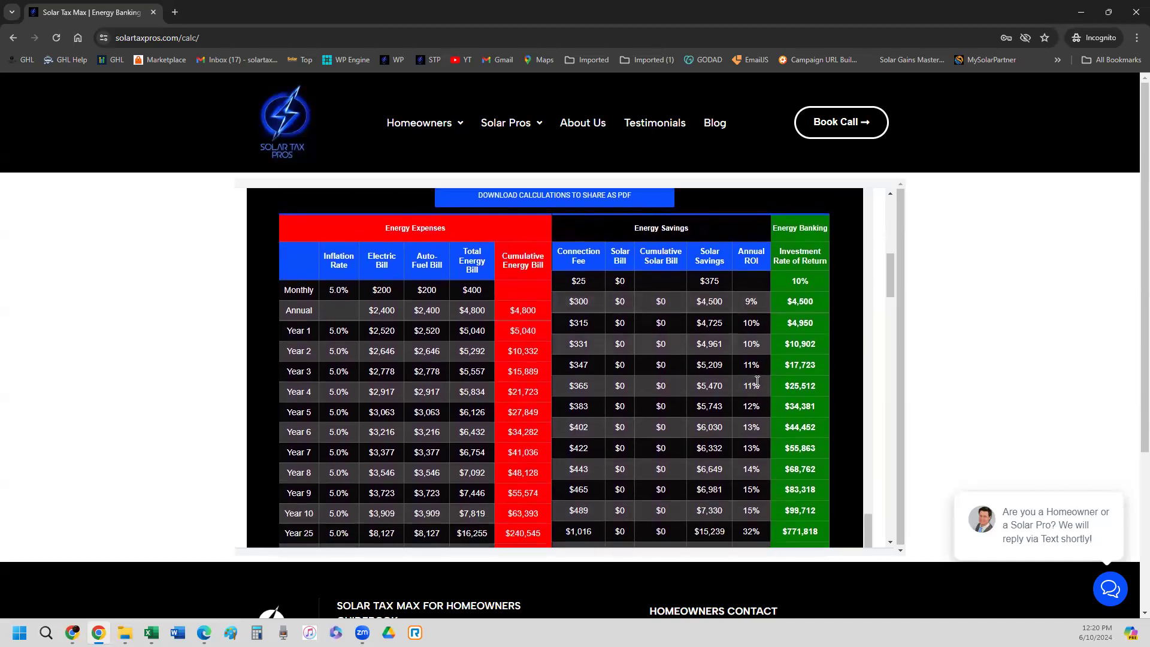
scroll(757, 381, "down", 1)
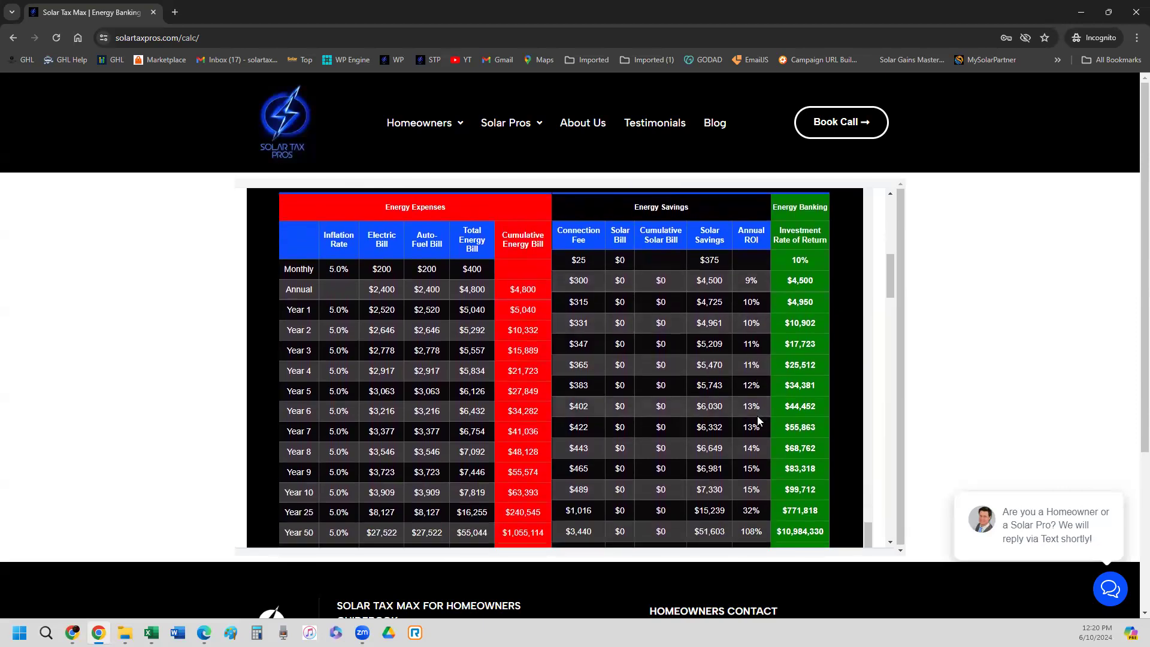
scroll(758, 416, "down", 1)
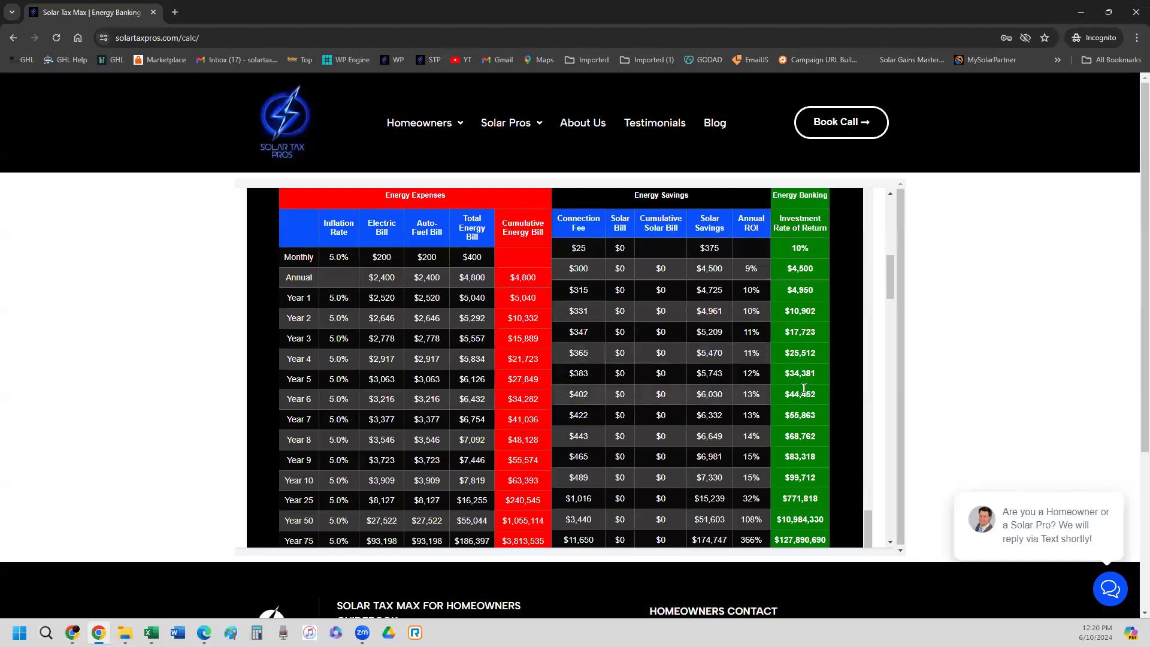
Step: Highlight the Year 5 $34,381 return and the Year 50 Energy Banking value $10,984,330
left_click_drag(823, 376, 785, 381)
scroll(802, 376, "down", 2)
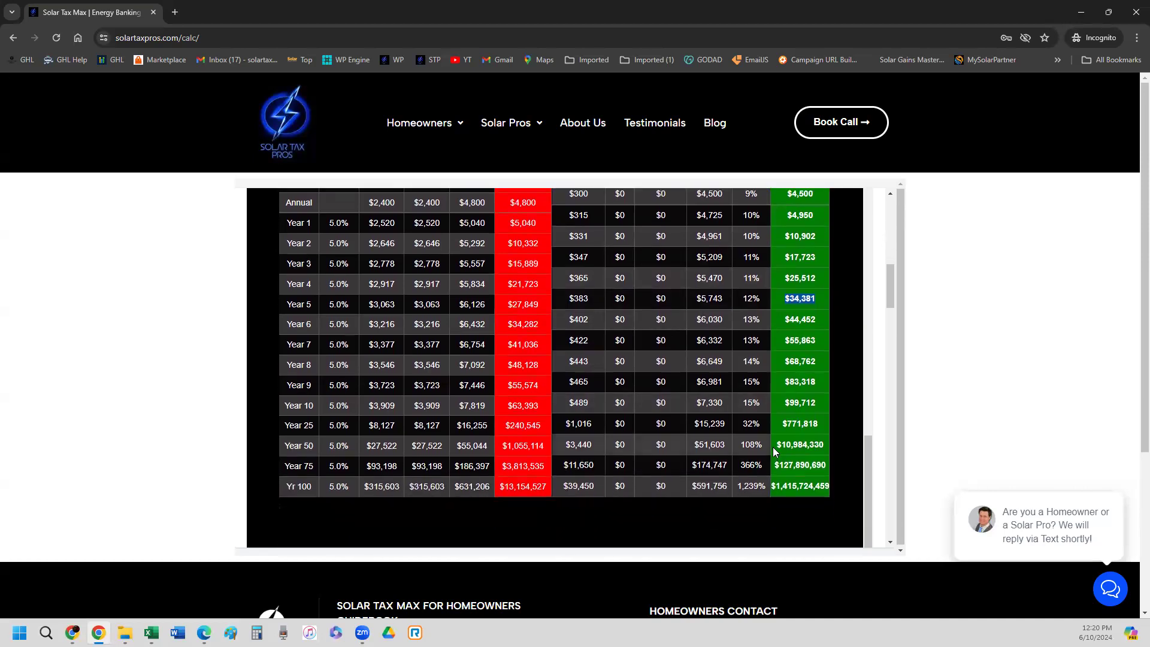
left_click_drag(773, 452, 824, 449)
scroll(623, 382, "up", 2)
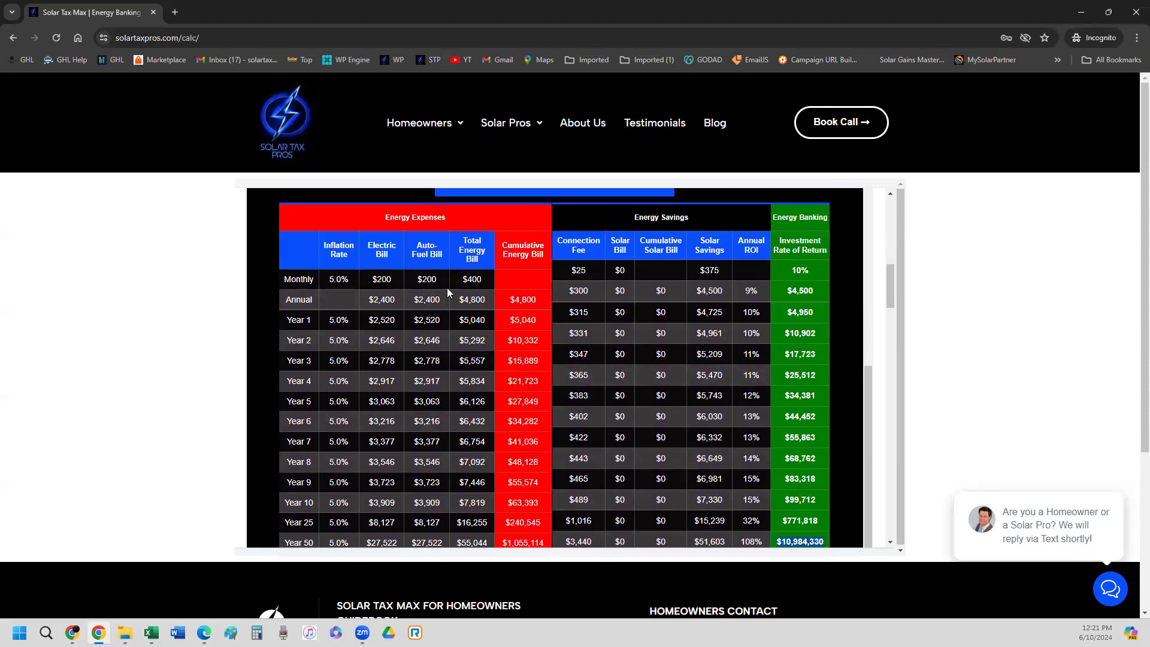
scroll(801, 393, "down", 3)
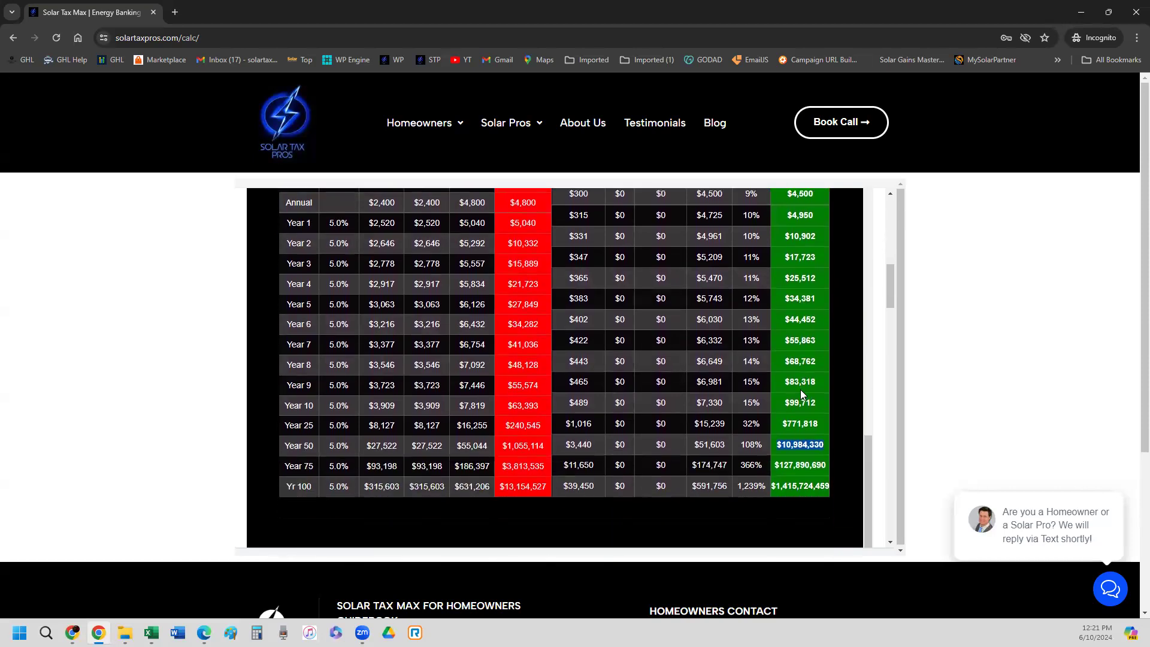
Step: Scroll past Got Questions to the June 2024 Select Date & Time booking calendar
scroll(802, 391, "down", 4)
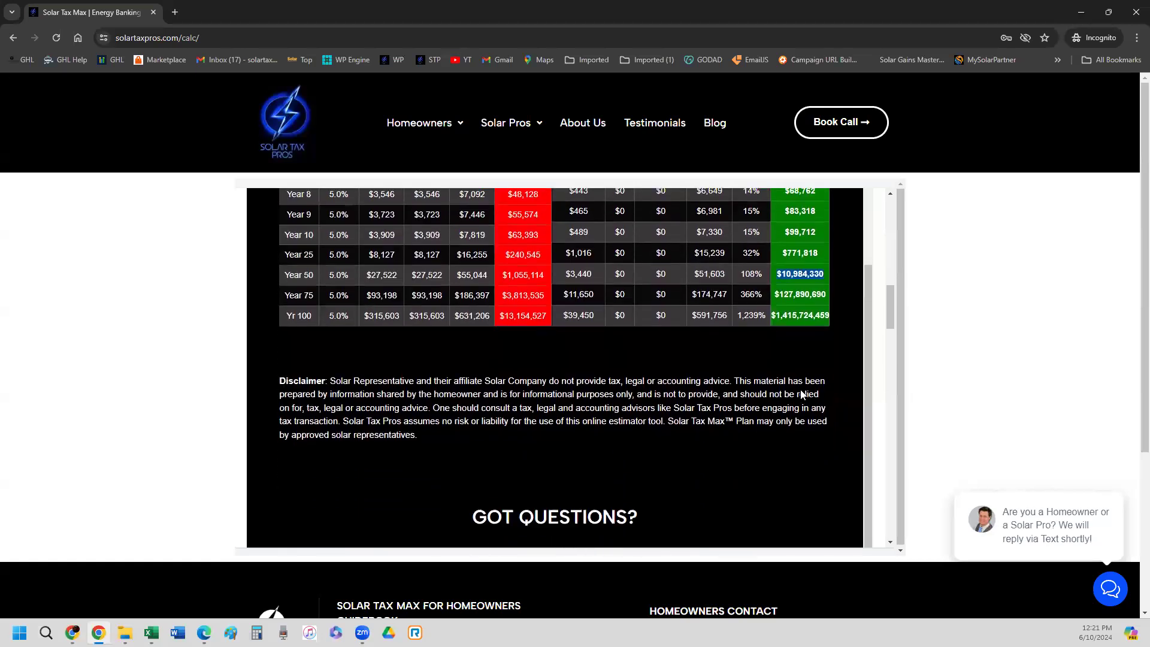
scroll(802, 394, "down", 2)
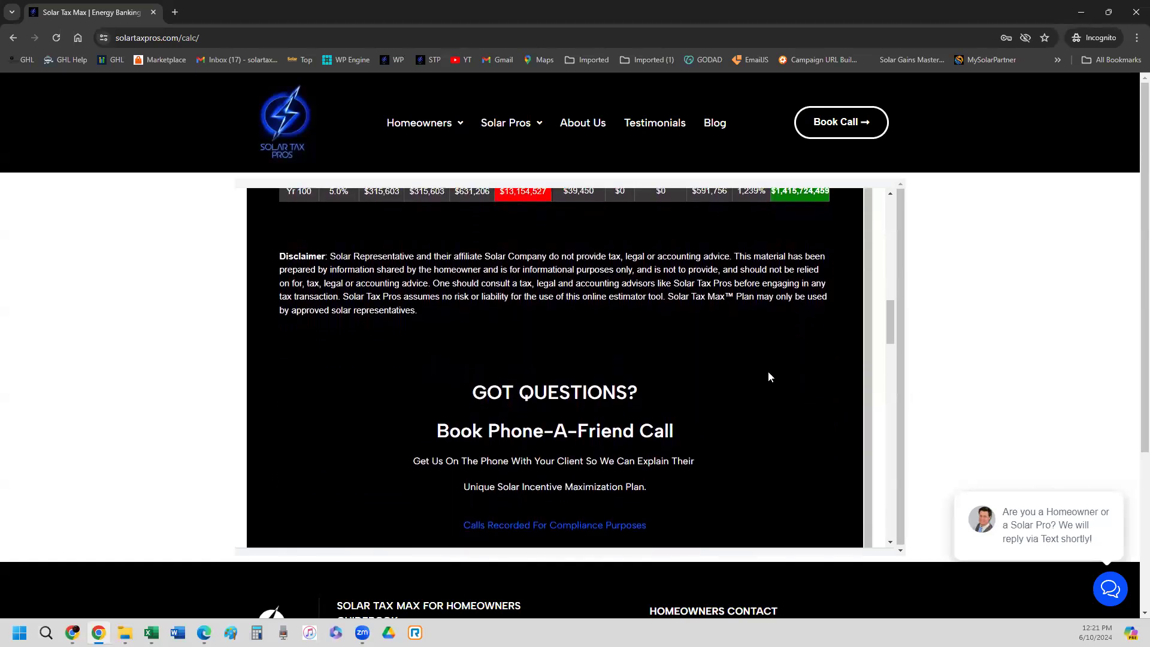
scroll(602, 400, "down", 2)
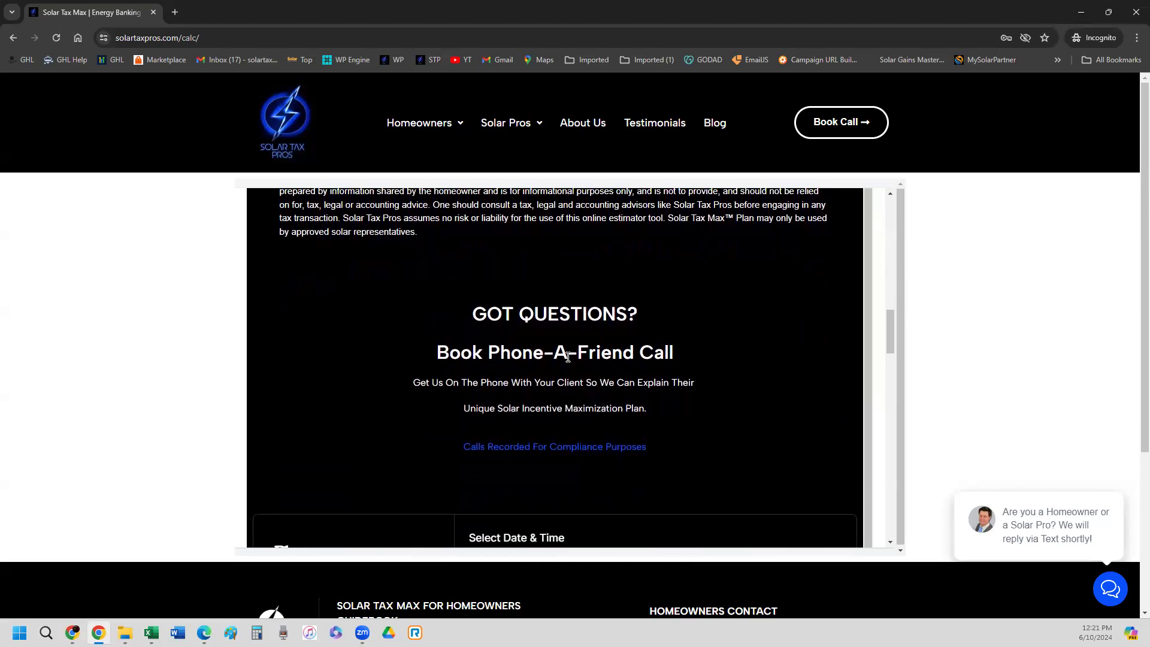
scroll(568, 357, "down", 1)
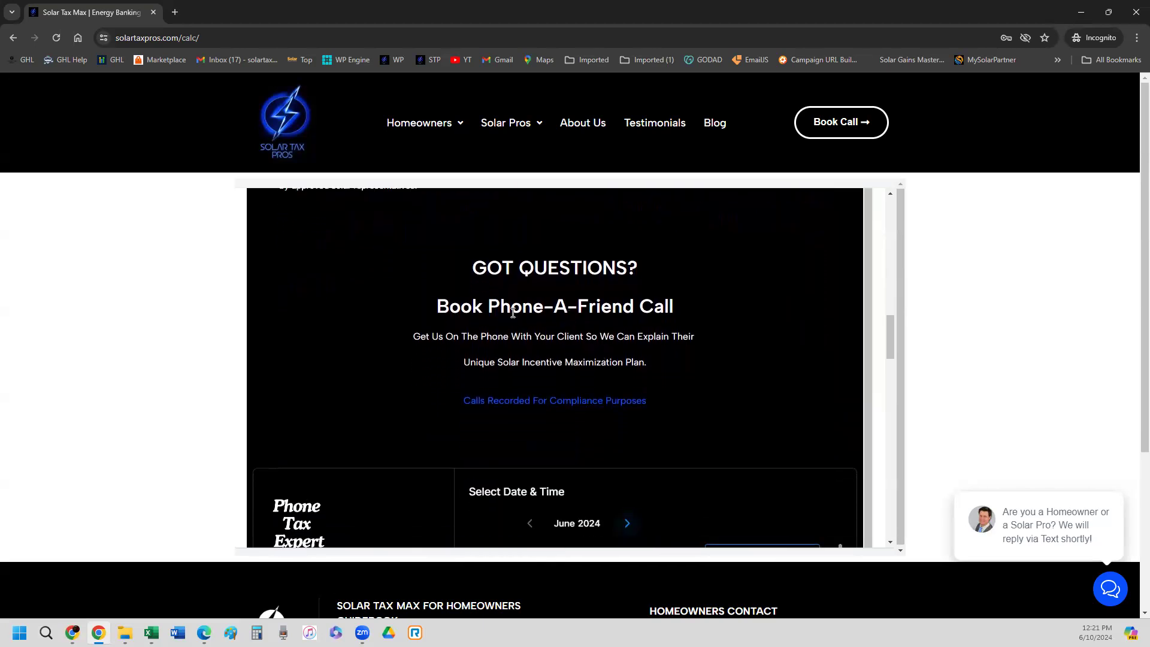
scroll(599, 392, "down", 3)
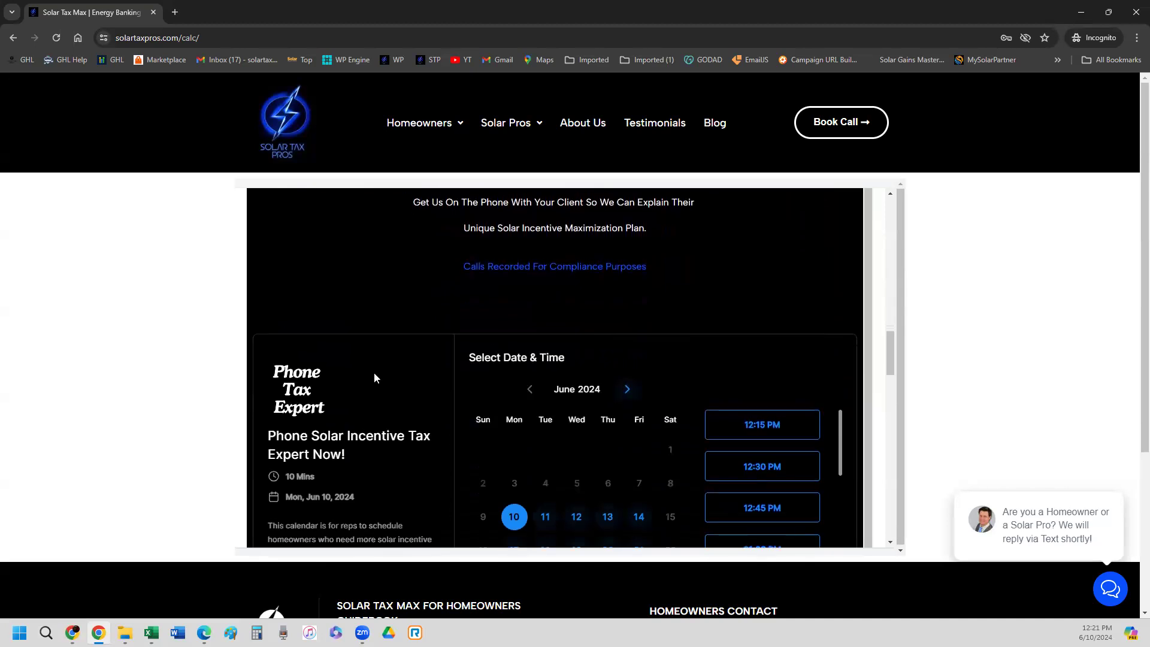
scroll(553, 459, "down", 3)
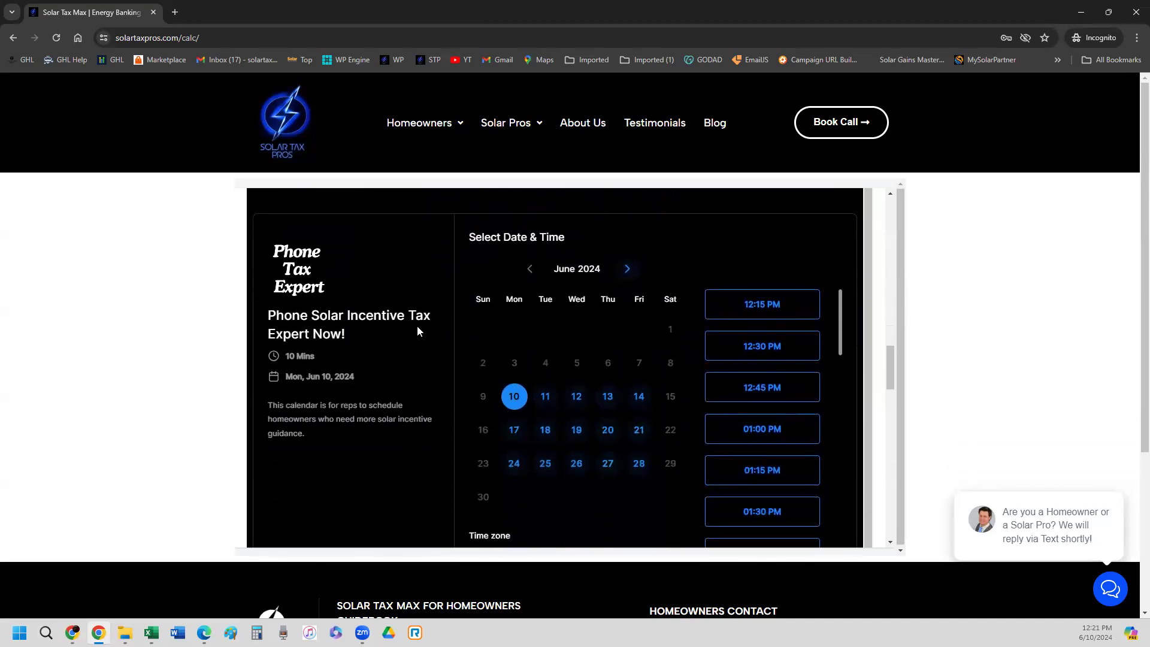
scroll(644, 447, "down", 1)
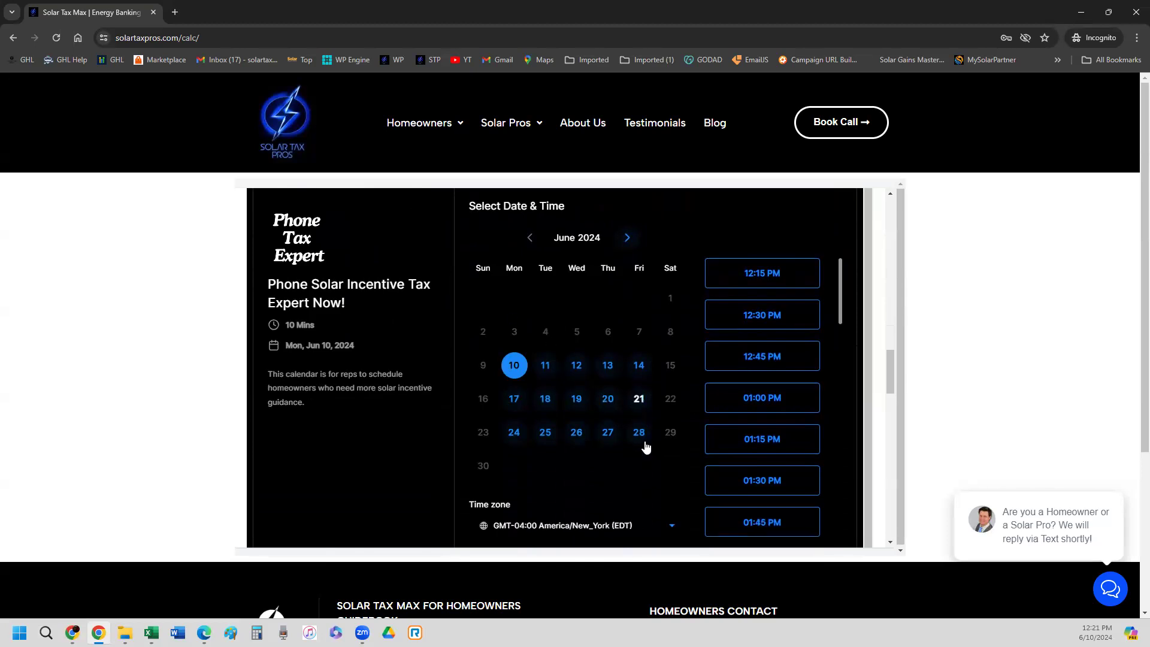
Step: Select the 01:00 PM June 10 slot and autofill the contact's name, phone and e-mail
left_click(758, 387)
left_click(778, 393)
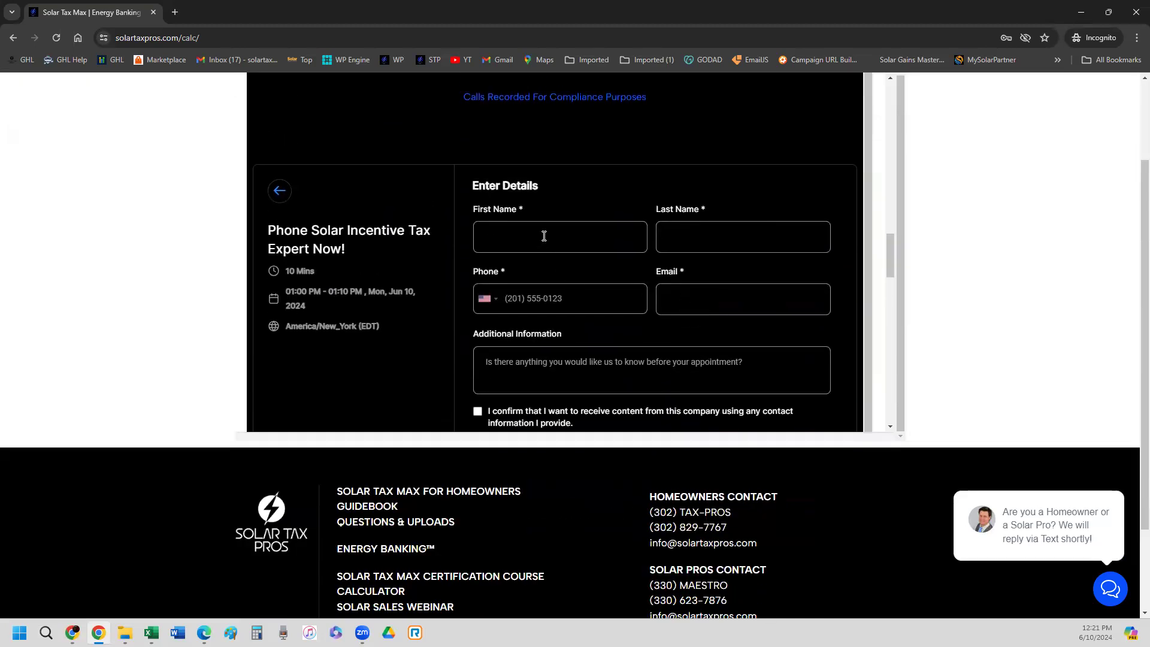
left_click(544, 236)
key("Escape")
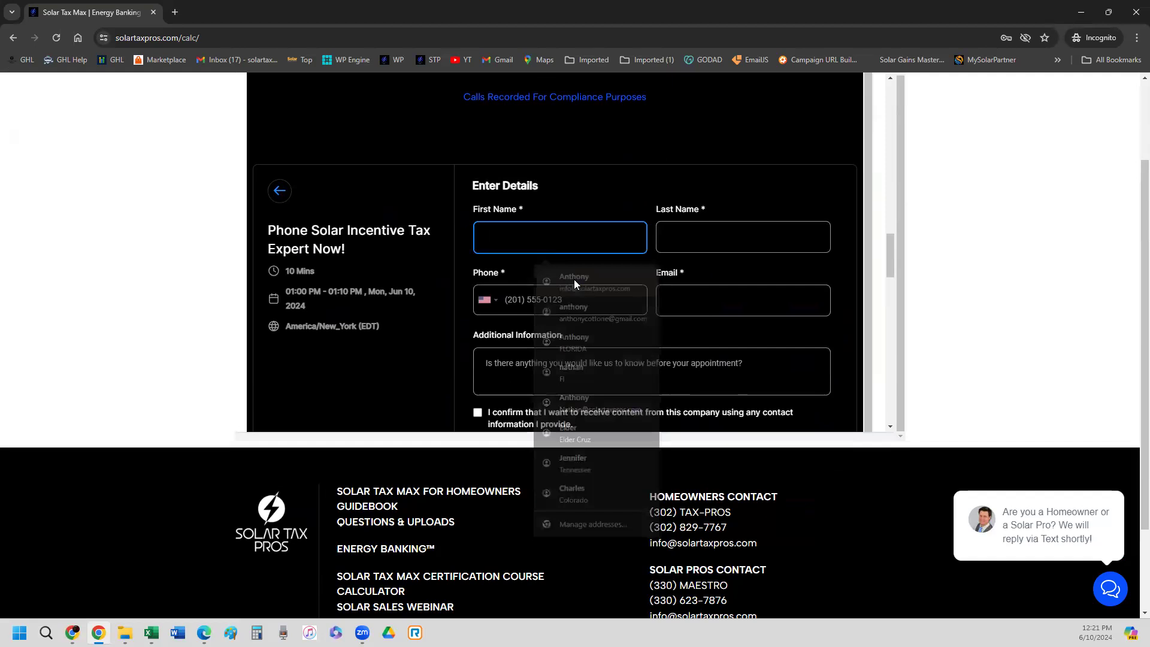
left_click(574, 246)
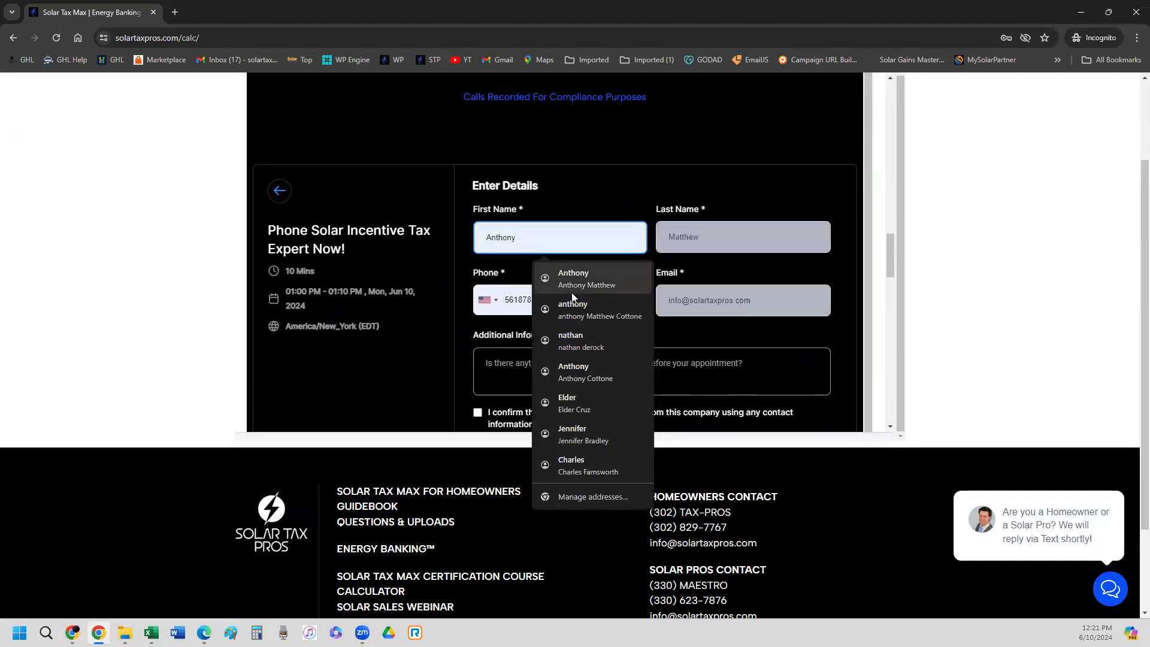
left_click(574, 279)
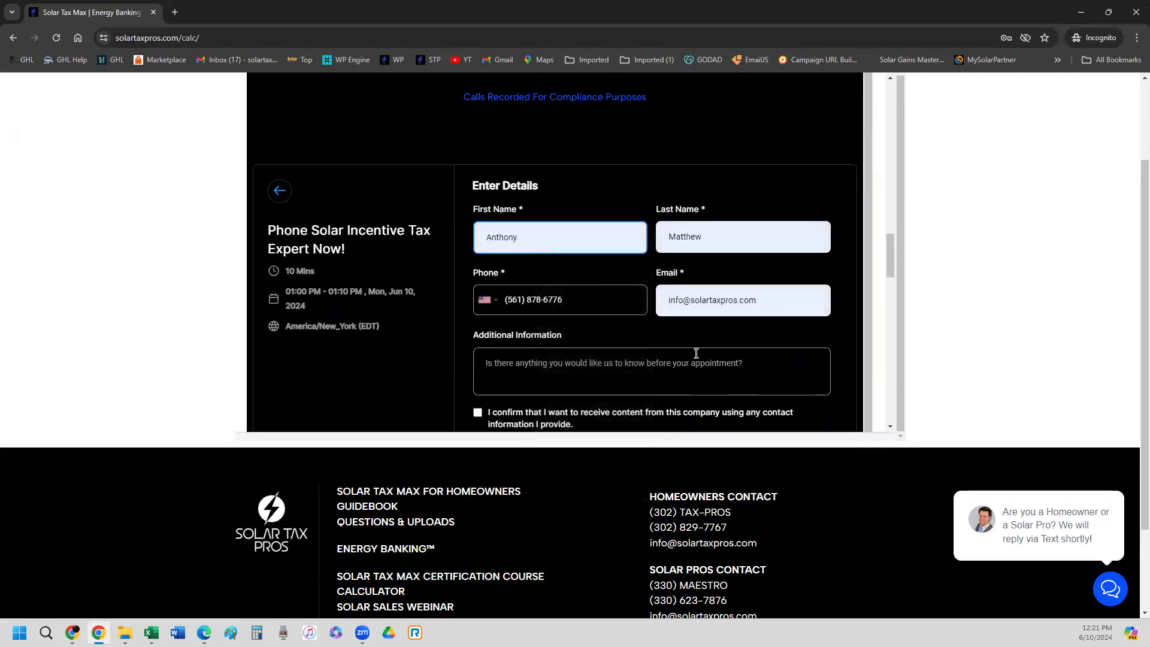
Step: Tick the consent box and submit the Schedule Emergency Tax Advisor booking
scroll(622, 317, "down", 1)
left_click(477, 350)
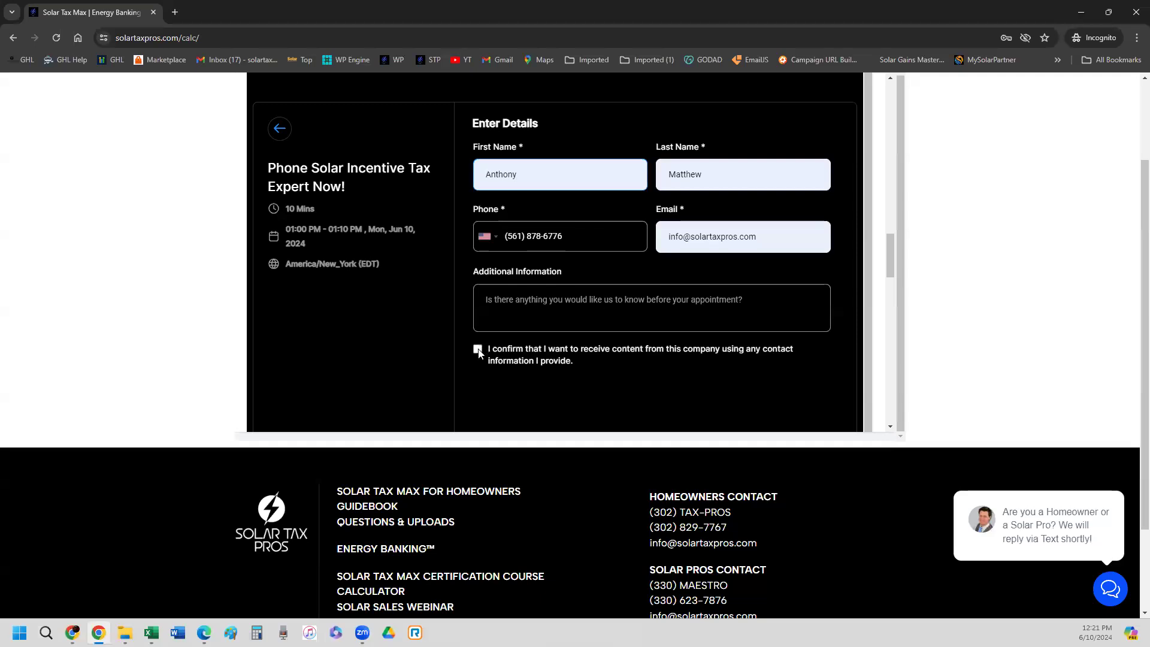
scroll(631, 362, "down", 1)
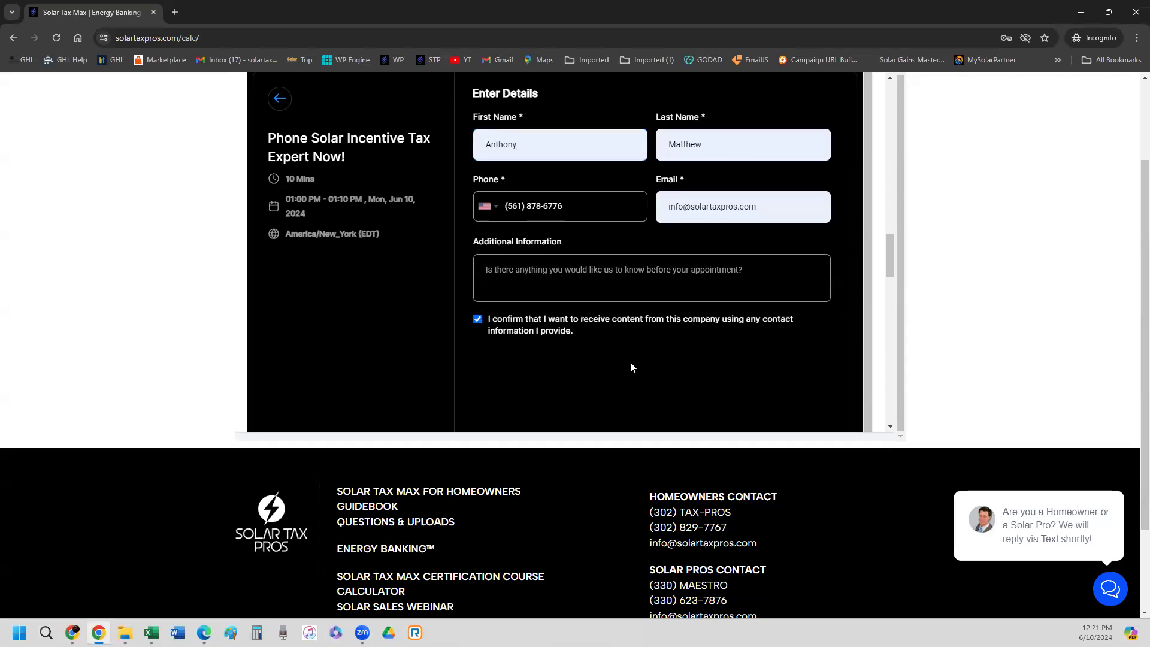
scroll(640, 339, "down", 3)
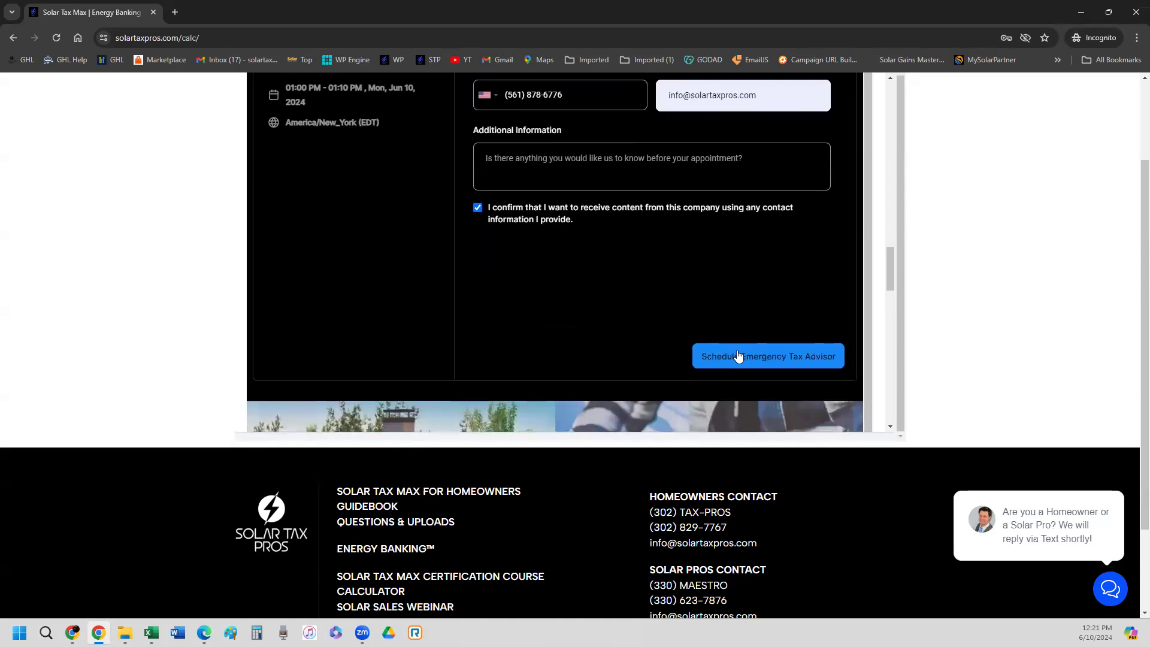
left_click(769, 358)
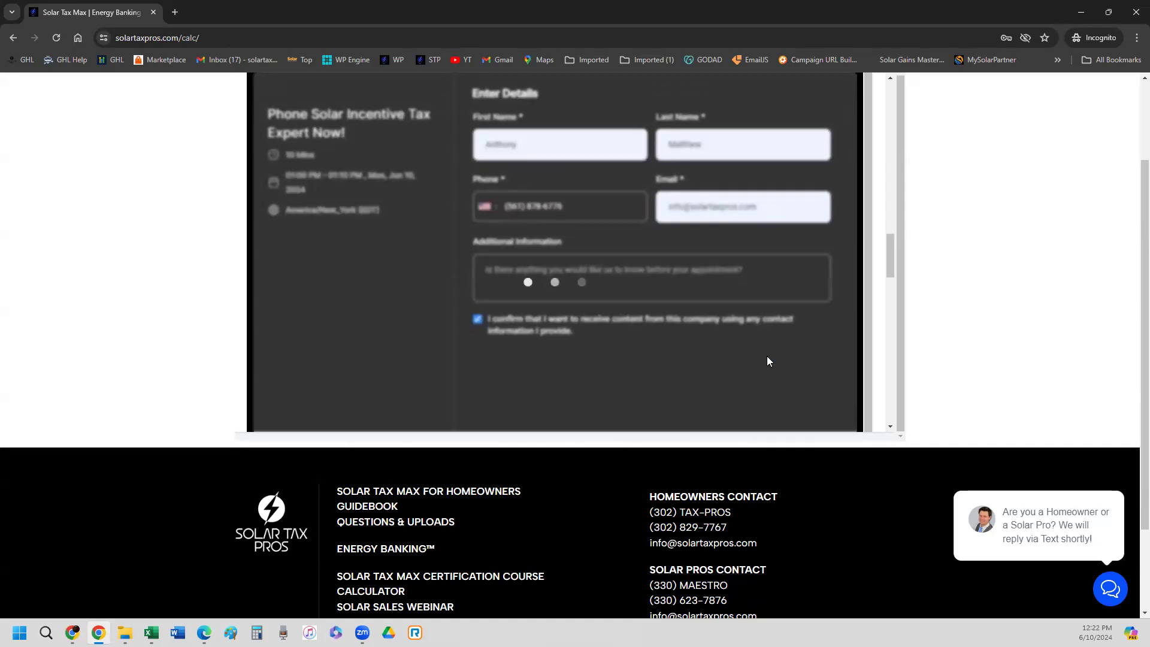
Step: Scroll to the Phone a Friend / Report a Sale / Share HO Info buttons, then back to Energy Banking Plan
scroll(703, 279, "down", 6)
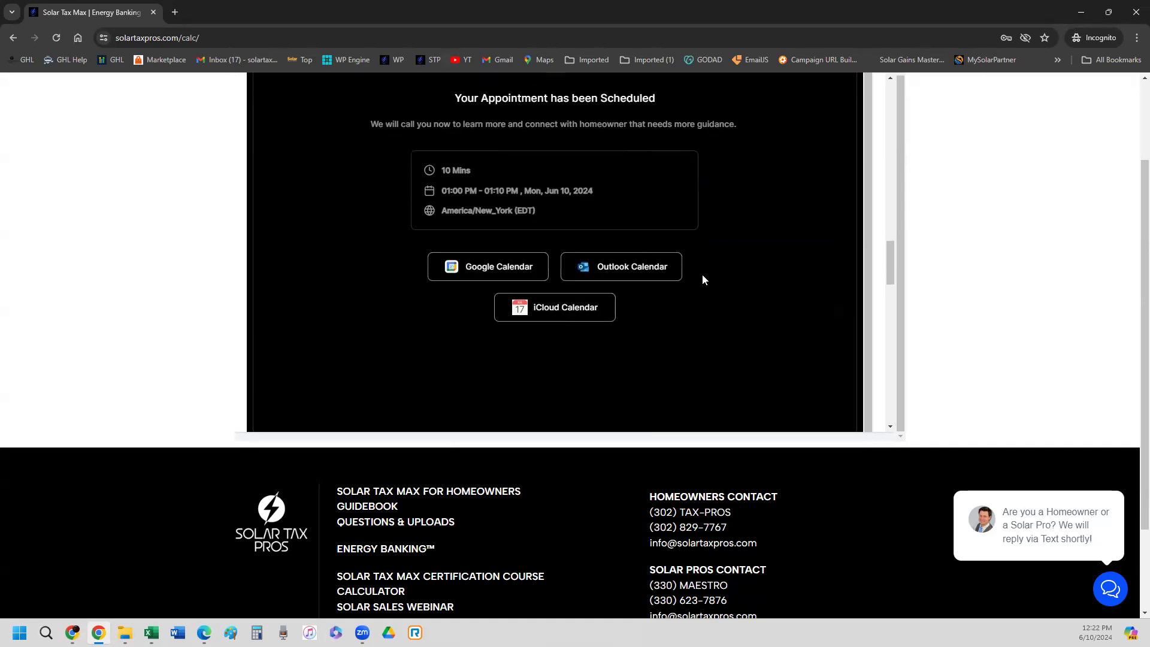
scroll(703, 279, "down", 7)
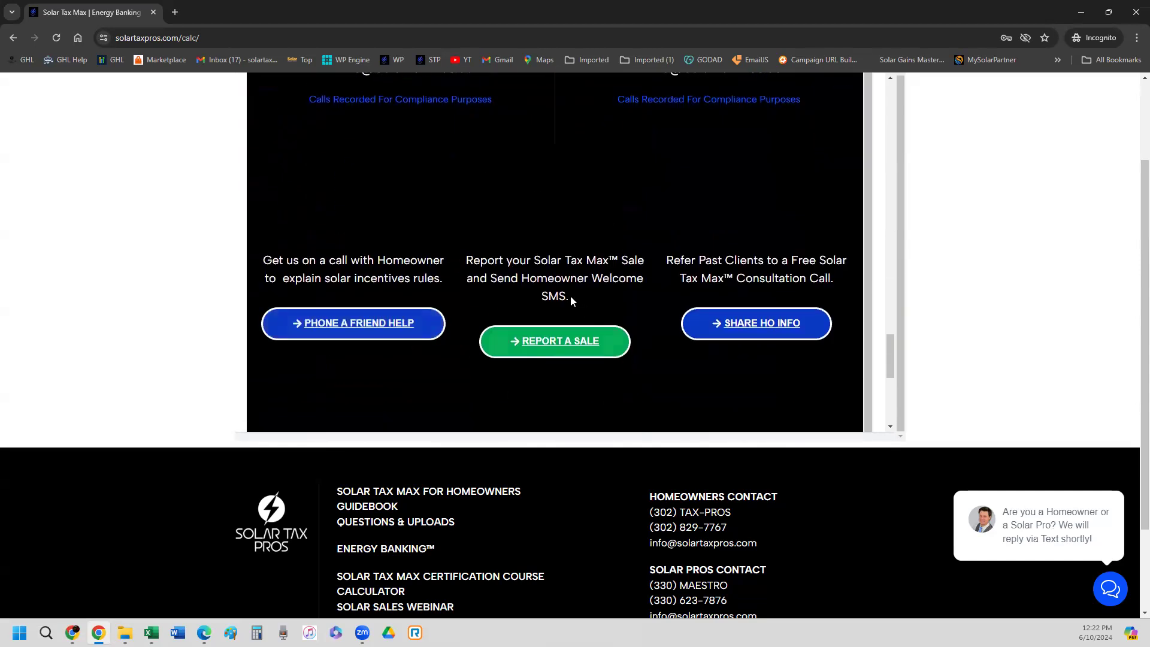
left_click(550, 350)
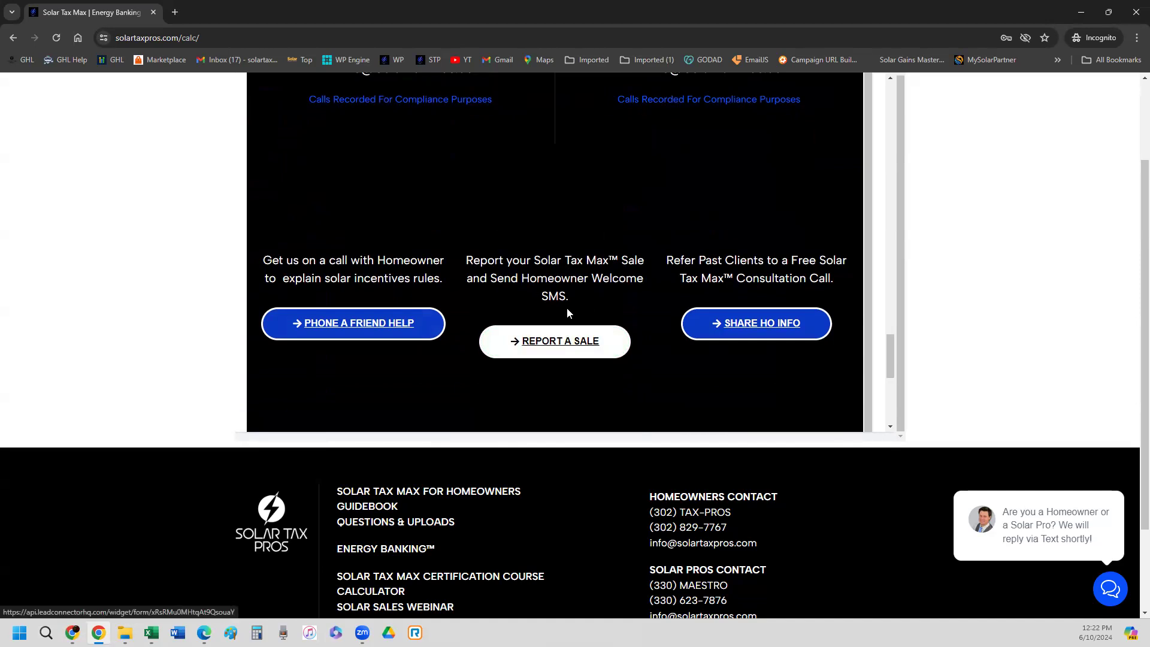
scroll(567, 311, "up", 15)
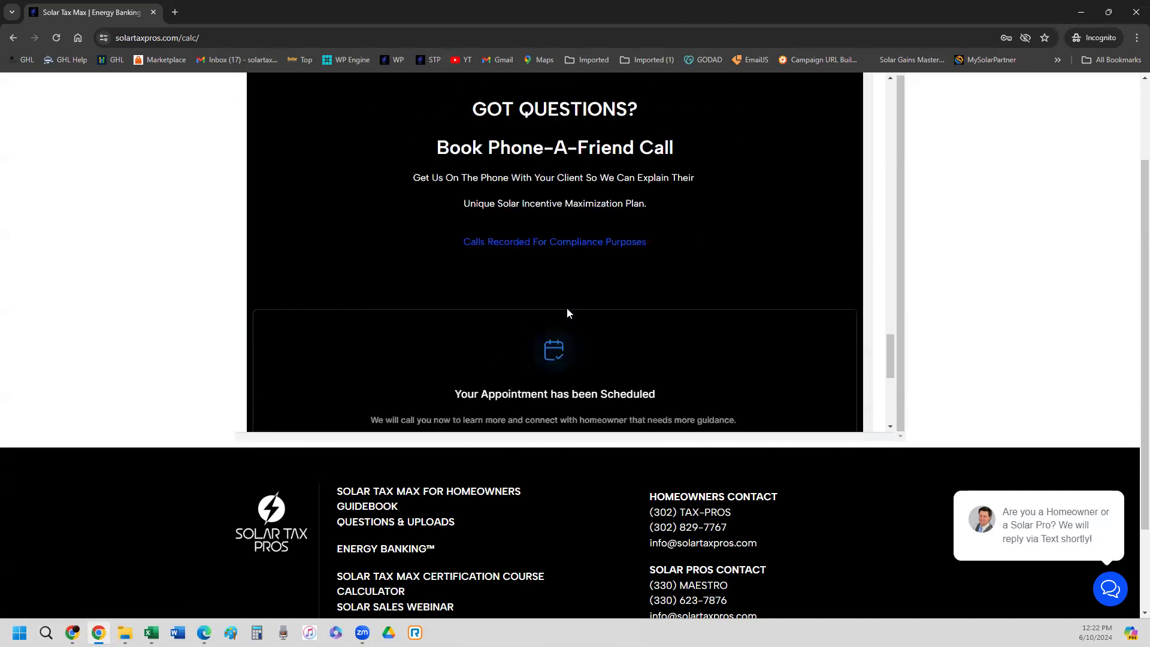
scroll(568, 311, "down", 15)
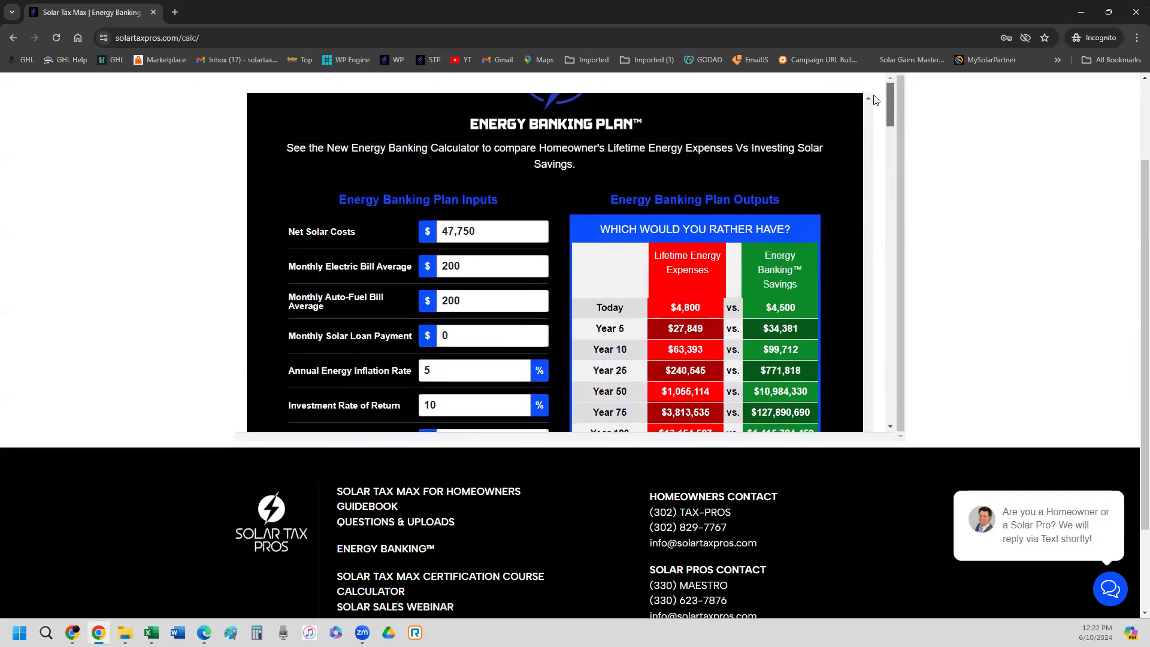
Step: Scroll up past the $52,250 incentives and $47,750 net solar cost to the Solar Tax Pros heading
scroll(807, 141, "up", 5)
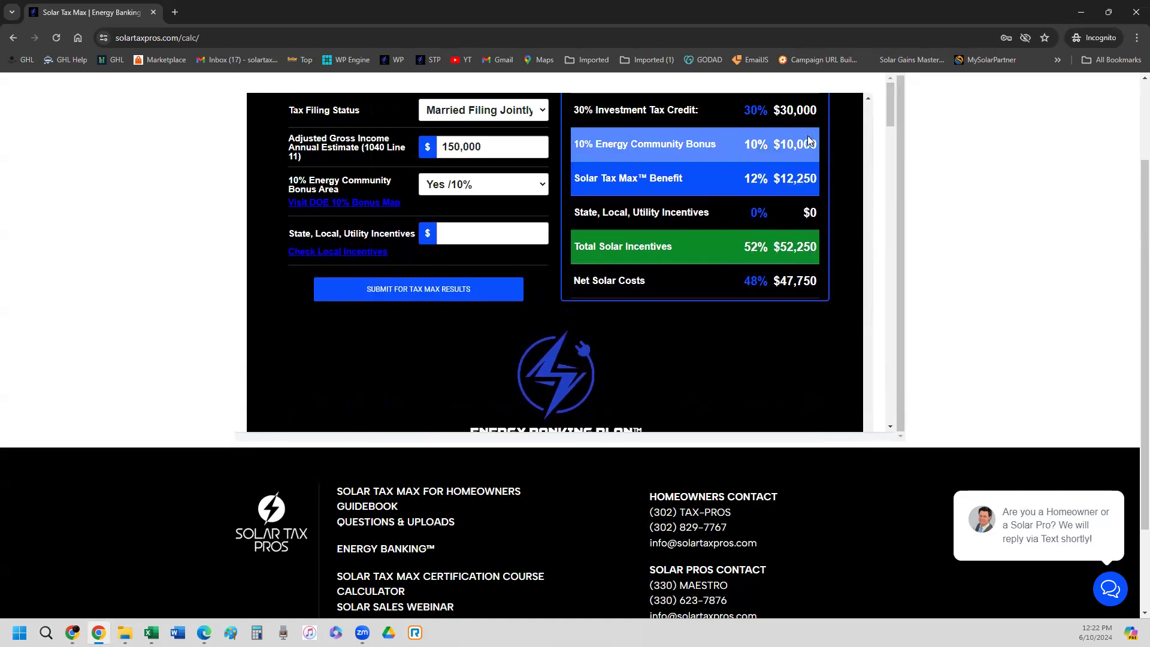
scroll(807, 141, "up", 7)
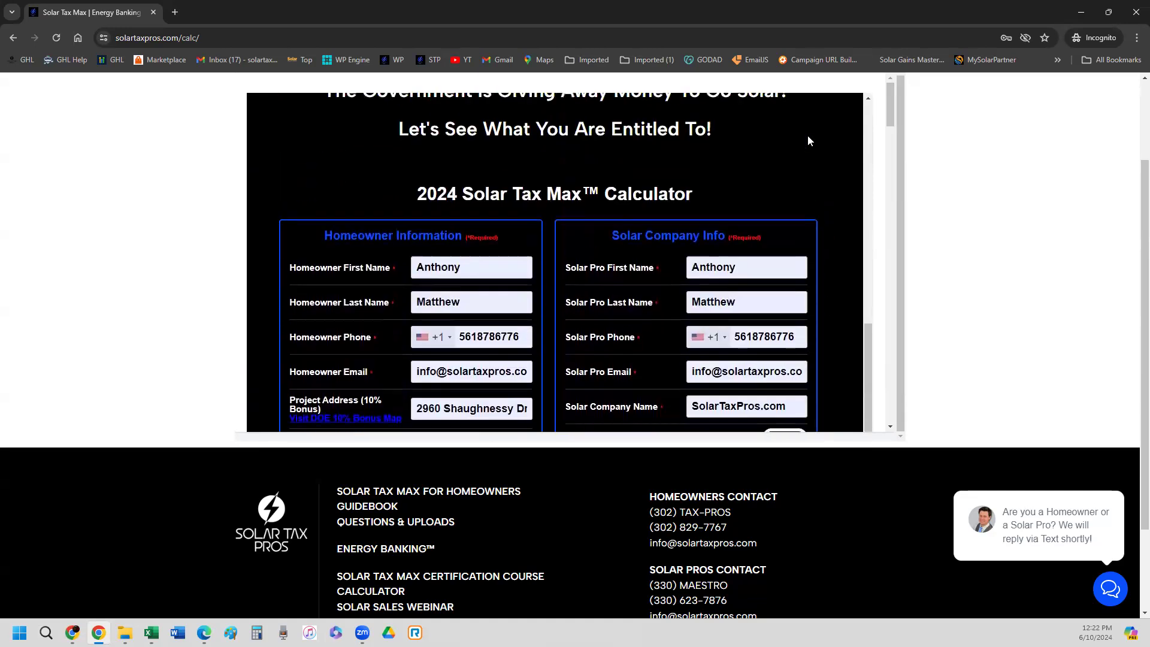
scroll(808, 140, "up", 3)
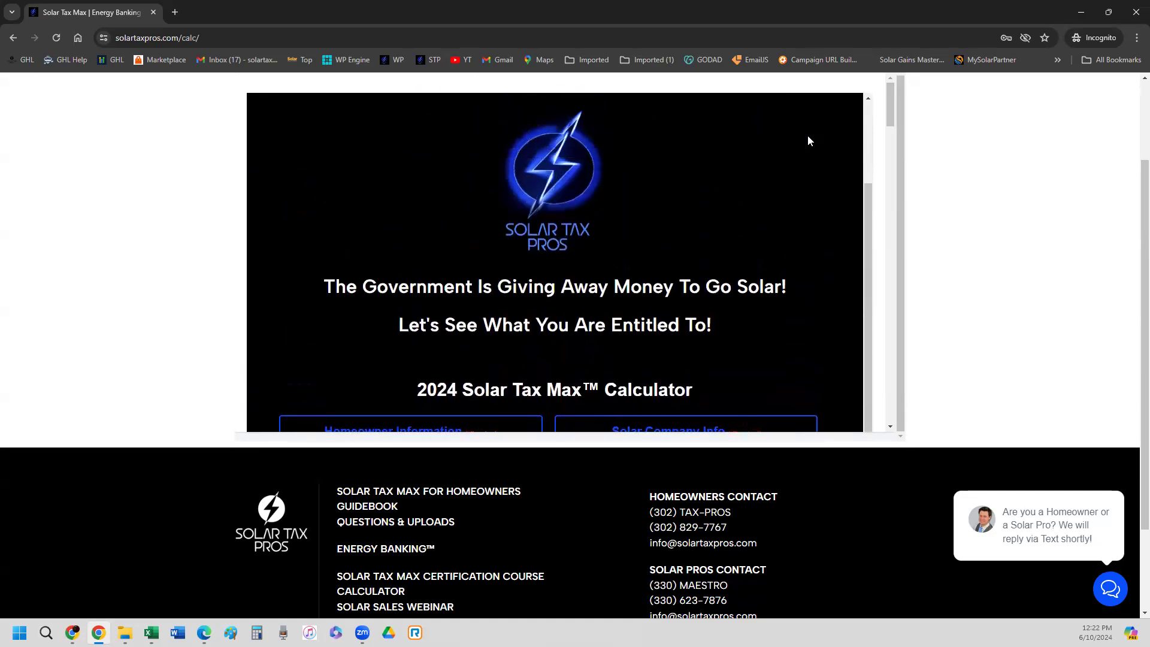
scroll(807, 141, "up", 1)
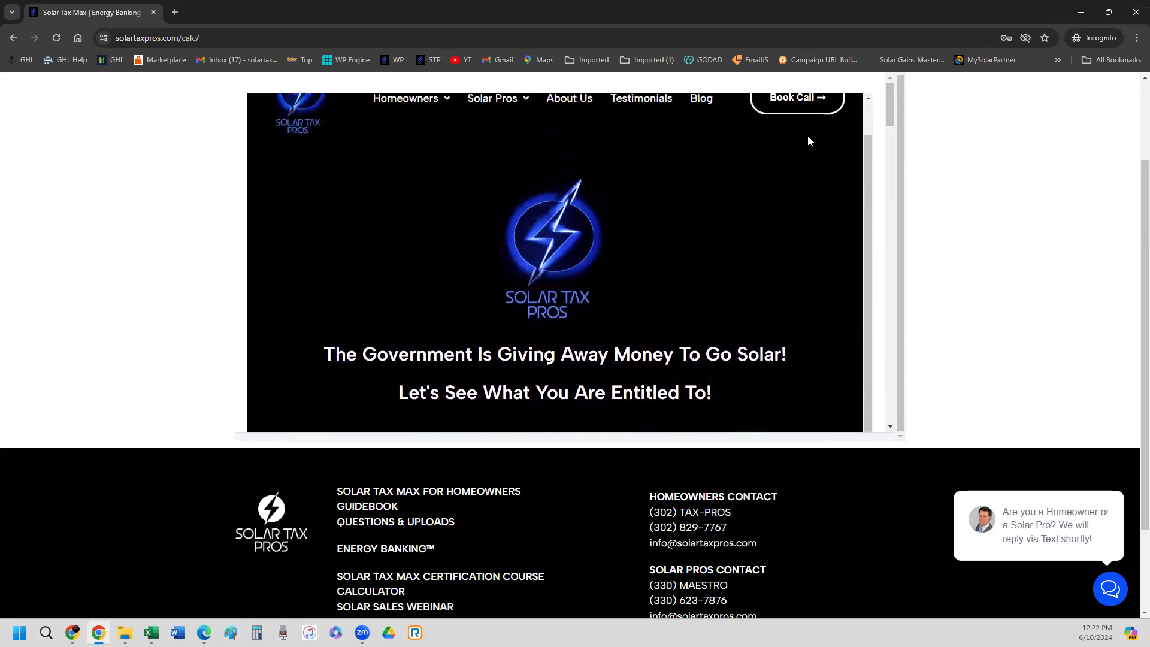
scroll(659, 207, "up", 1)
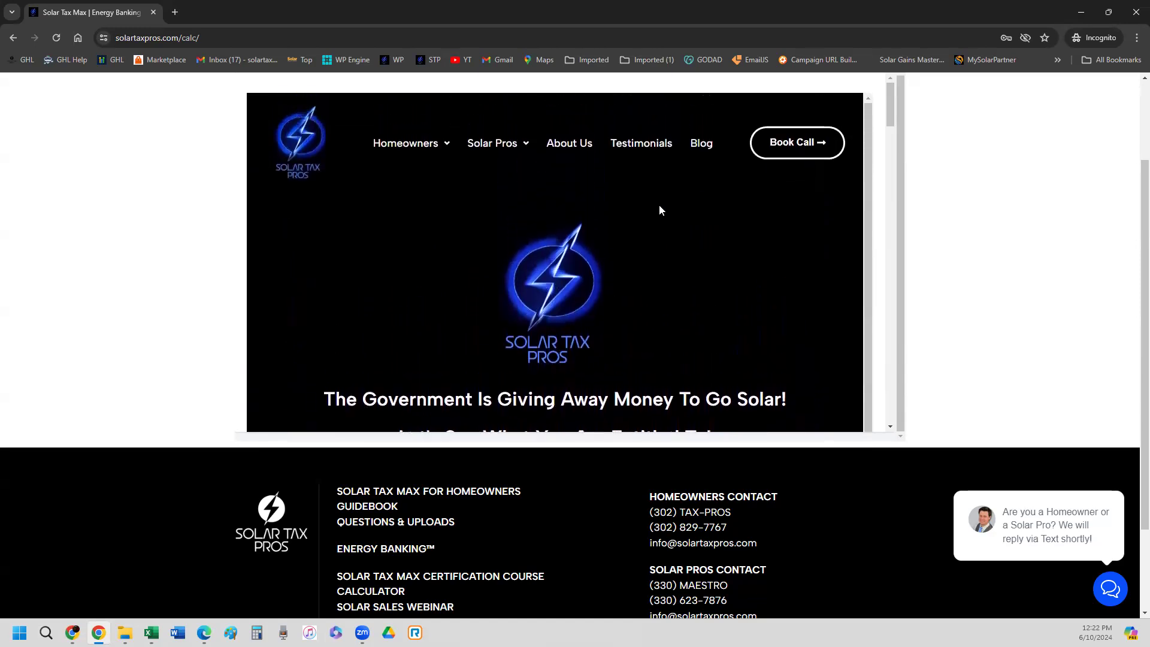